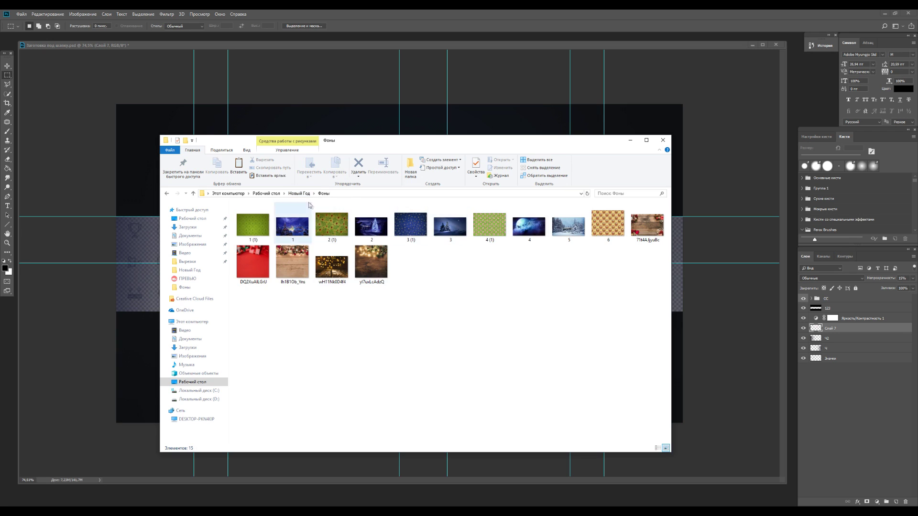
# Back in the Новый Год folder, deselect the files and leave Explorer for the banner document
pyautogui.moveTo(374, 144)
pyautogui.mouseDown()
pyautogui.moveTo(395, 390)
pyautogui.moveTo(383, 148)
pyautogui.mouseUp()
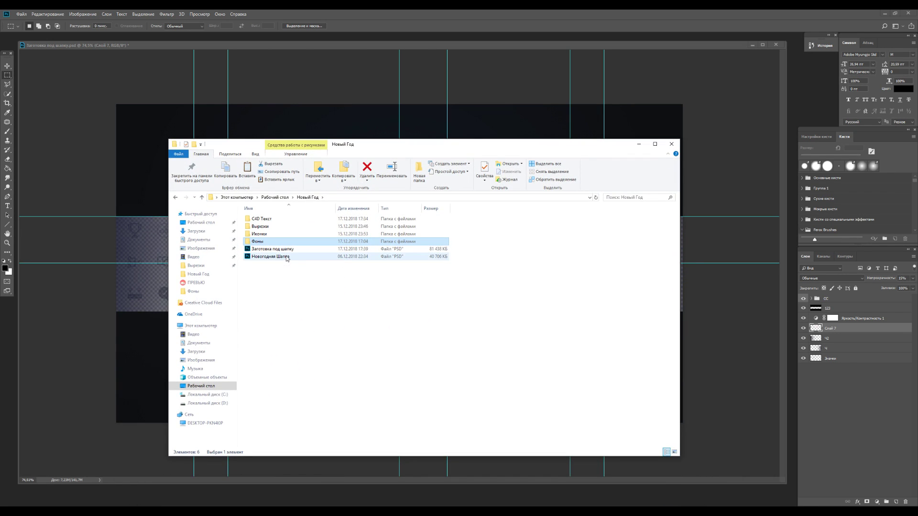
pyautogui.click(284, 274)
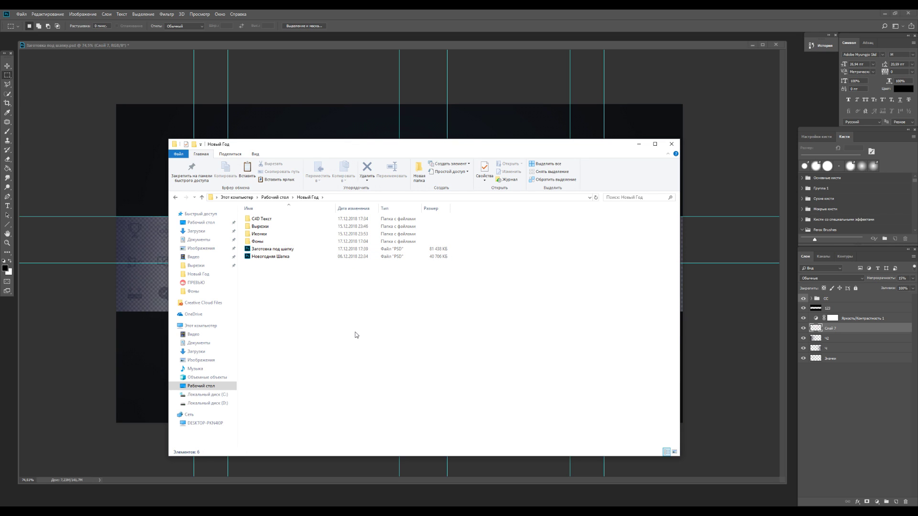
pyautogui.hotkey('alt', 'Tab')
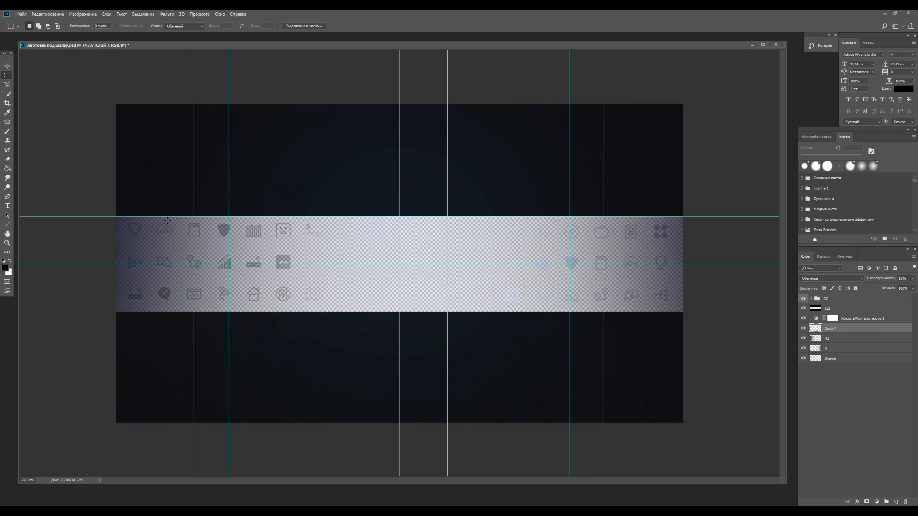
# Open the ИЗ ВИДЕО.c4d project from the C4D Текст folder in Cinema 4D
pyautogui.hotkey('alt', 'Tab')
pyautogui.click(7, 65)
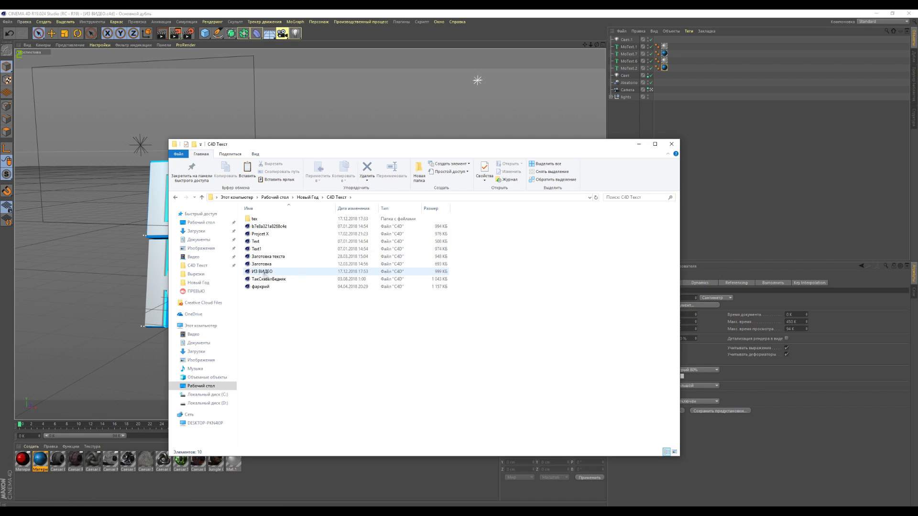
pyautogui.doubleClick(257, 273)
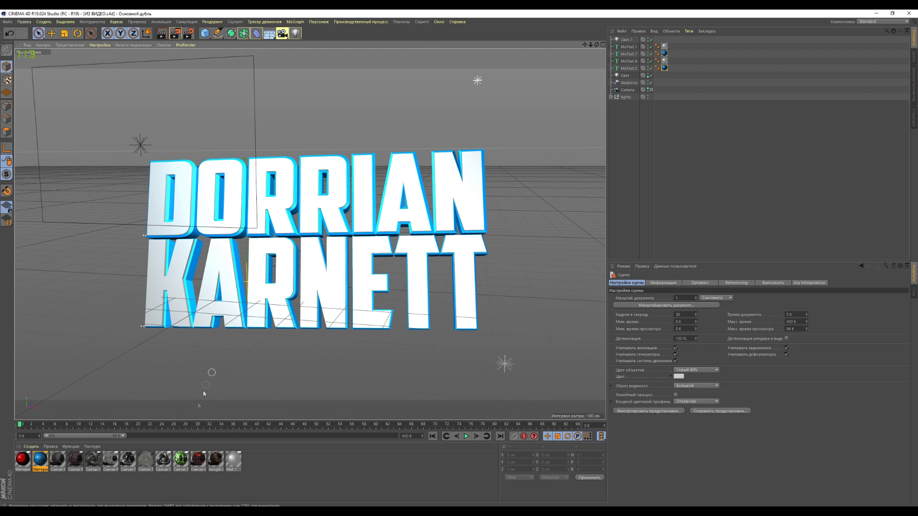
# Clear the file selection and minimize the C4D Текст Explorer window
pyautogui.hotkey('alt', 'Tab')
pyautogui.moveTo(358, 359); pyautogui.dragTo(247, 225)
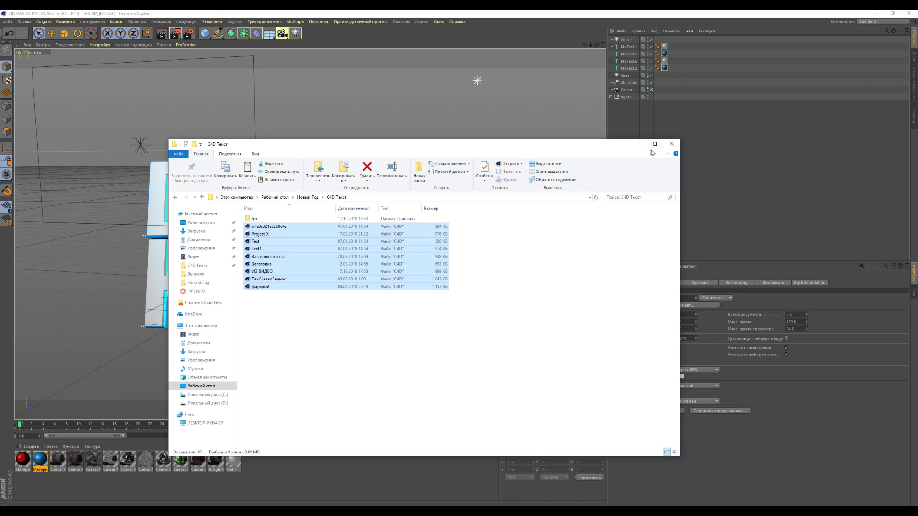
pyautogui.click(325, 310)
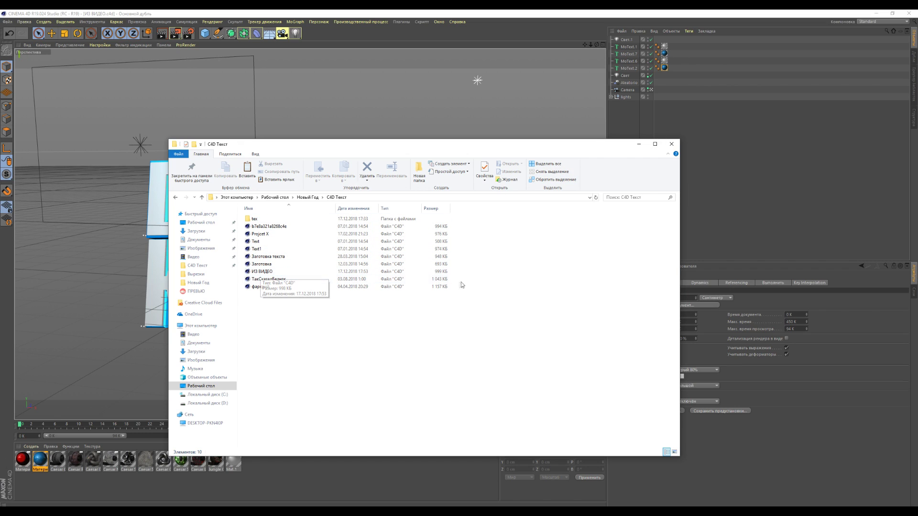
pyautogui.click(639, 144)
pyautogui.click(632, 60)
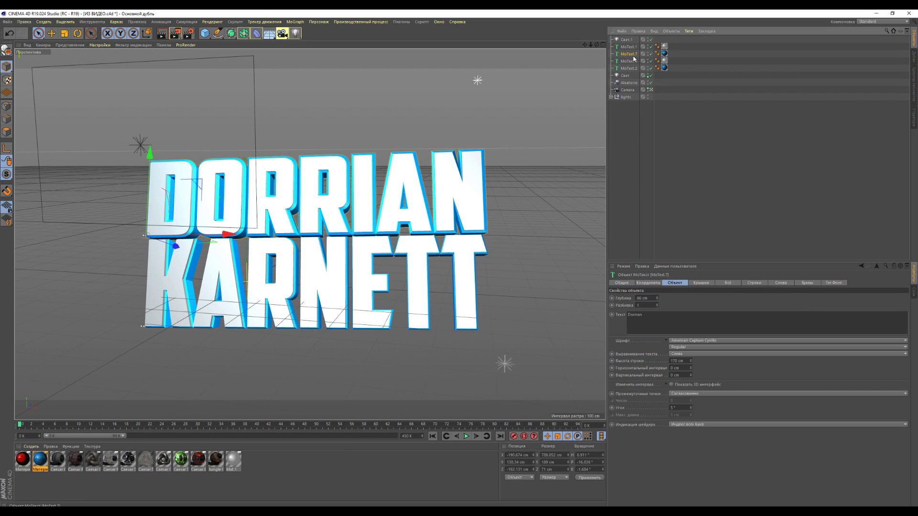
pyautogui.click(651, 205)
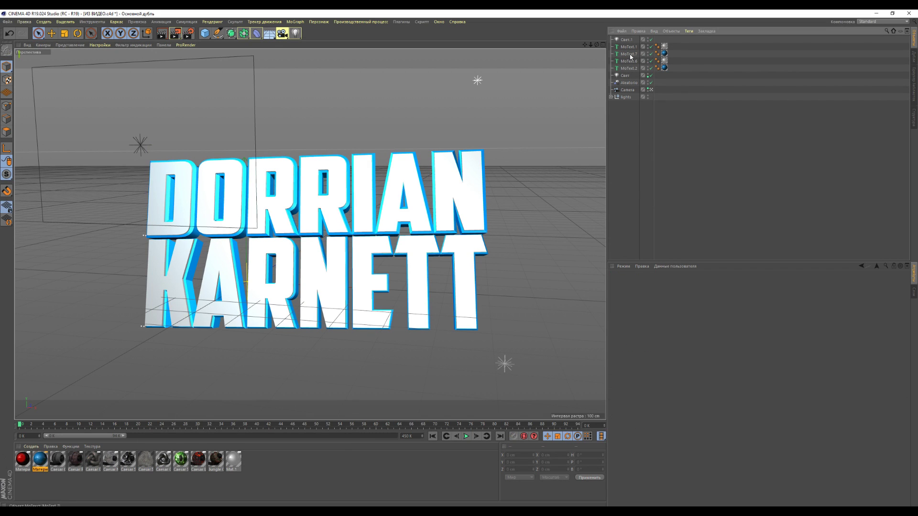
pyautogui.click(630, 56)
pyautogui.keyDown('ctrl'); pyautogui.click(631, 48); pyautogui.keyUp('ctrl')
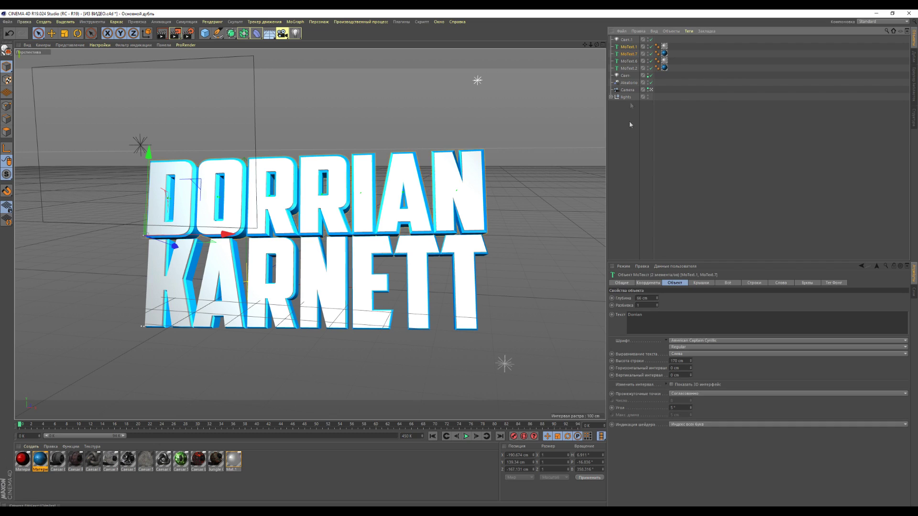
pyautogui.doubleClick(660, 315)
pyautogui.write('лалалаал')
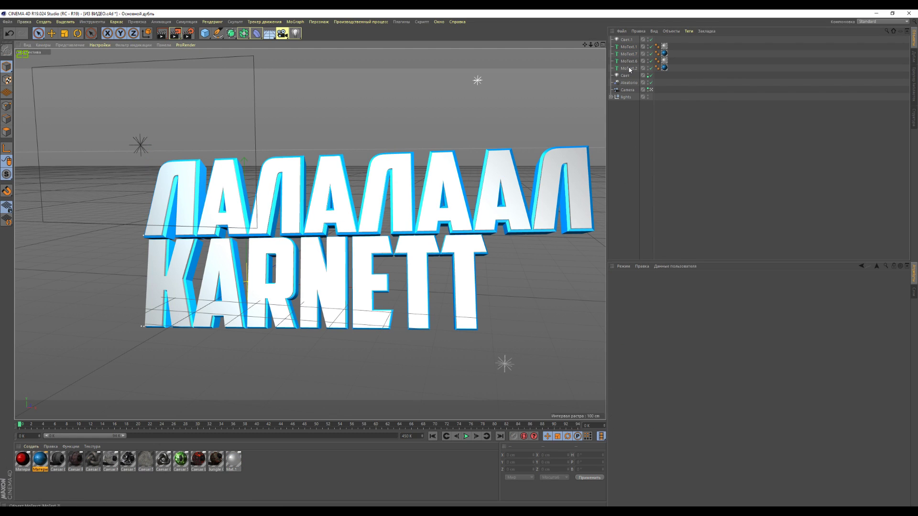
pyautogui.click(629, 69)
pyautogui.doubleClick(660, 315)
pyautogui.write('фывфцвф')
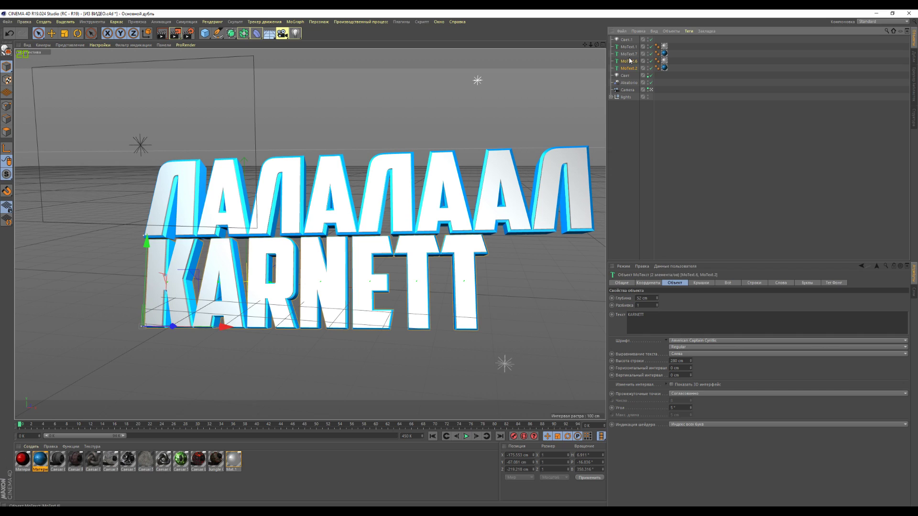
pyautogui.click(208, 273)
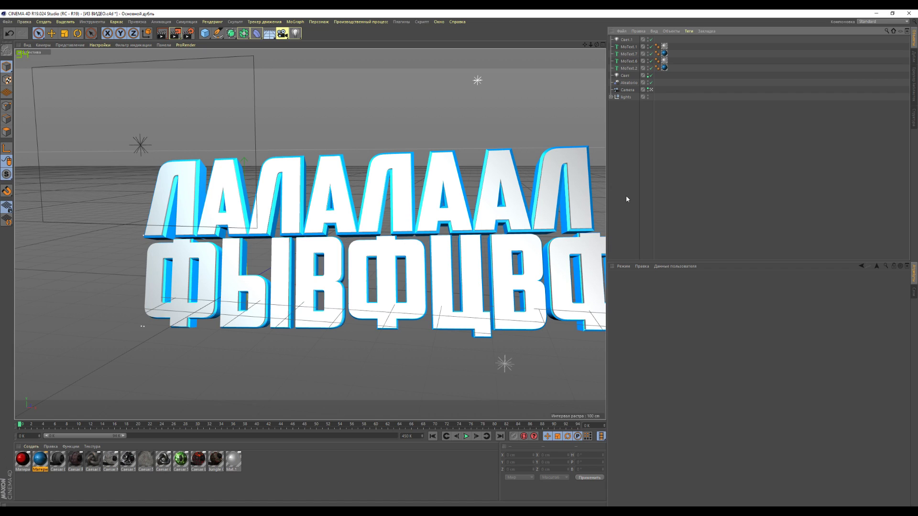
# Hide MoText.2 and MoText.6 in the viewport, then show them again
pyautogui.click(650, 68)
pyautogui.click(651, 60)
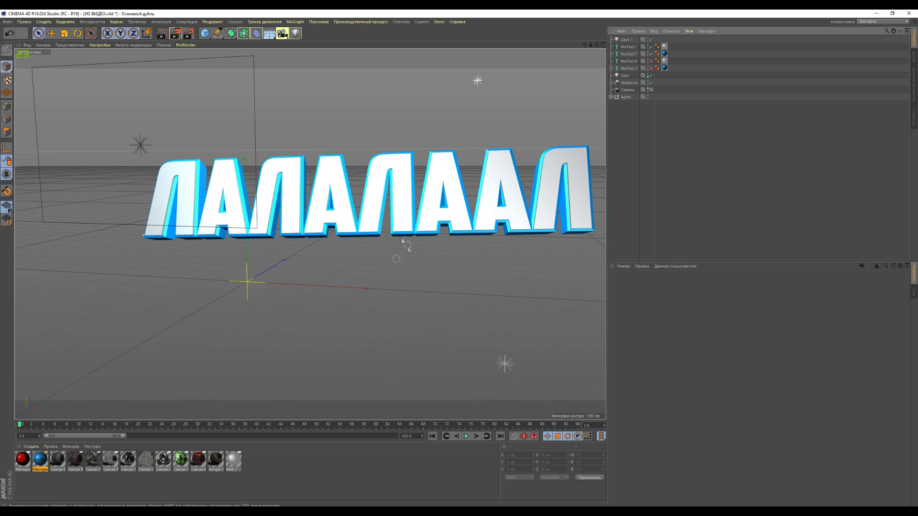
pyautogui.click(650, 60)
pyautogui.click(651, 68)
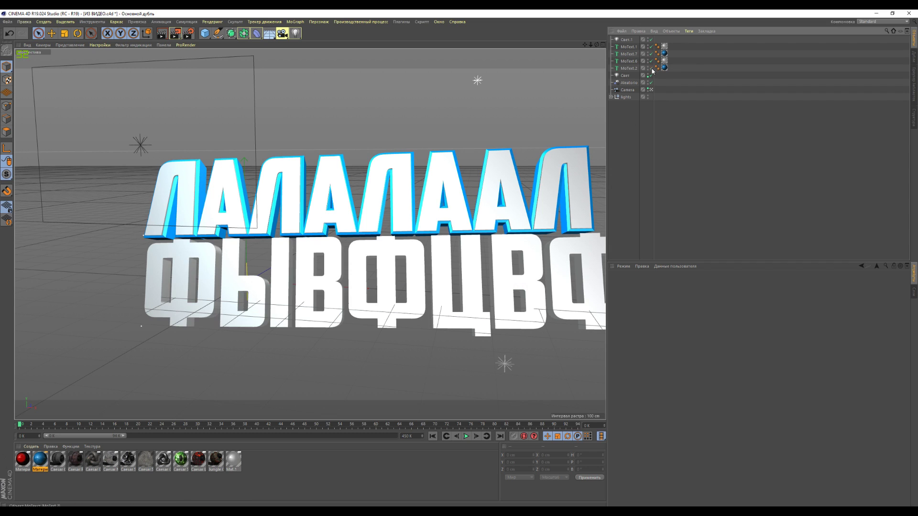
# Copy the bottom-line text objects and move the pasted duplicate below the original line
pyautogui.click(629, 68)
pyautogui.keyDown('ctrl'); pyautogui.click(628, 61); pyautogui.keyUp('ctrl')
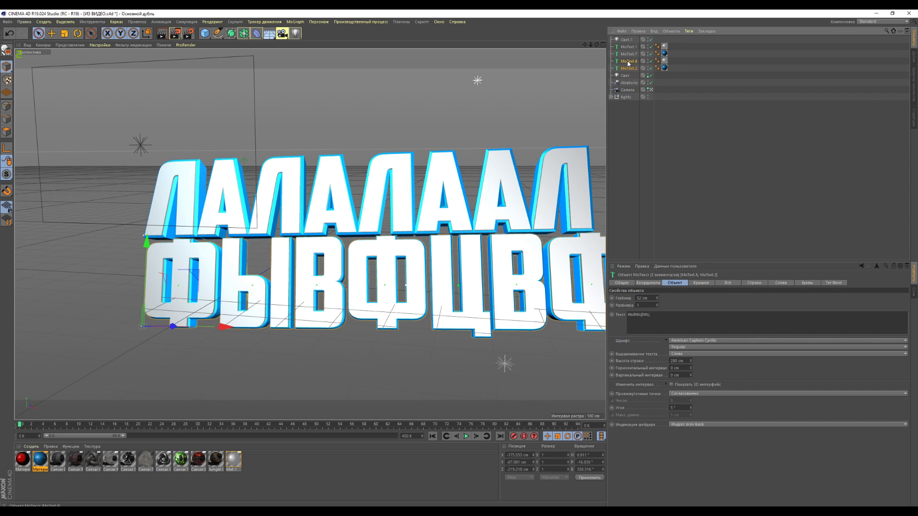
pyautogui.hotkey('ctrl', 'c')
pyautogui.hotkey('ctrl', 'v')
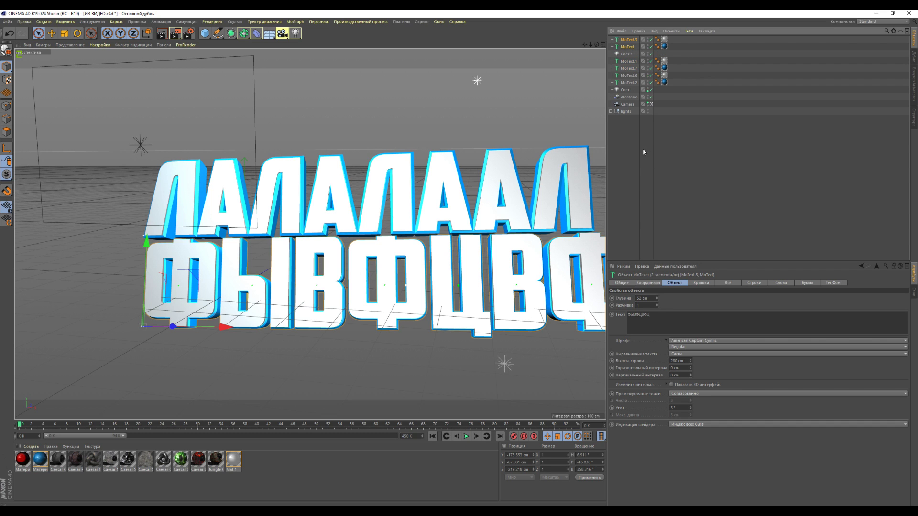
pyautogui.moveTo(149, 267); pyautogui.dragTo(146, 341)
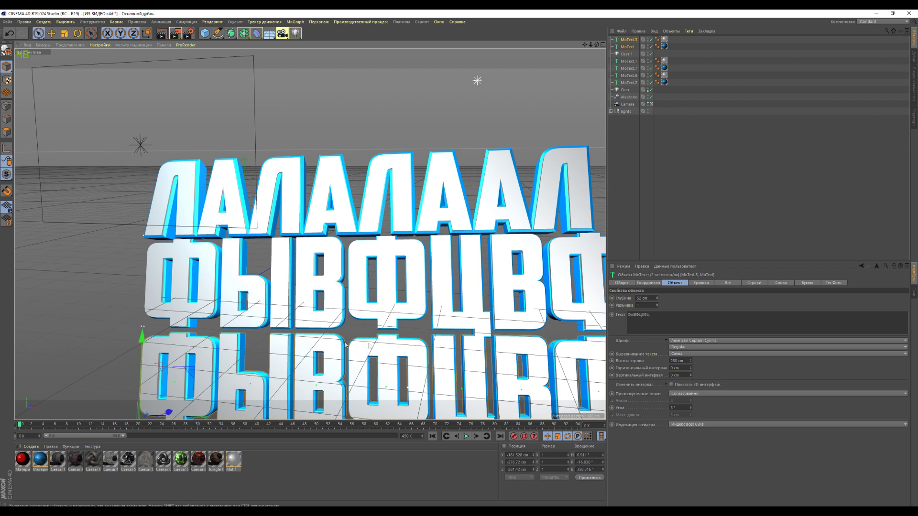
pyautogui.scroll(-3, 330, 368)
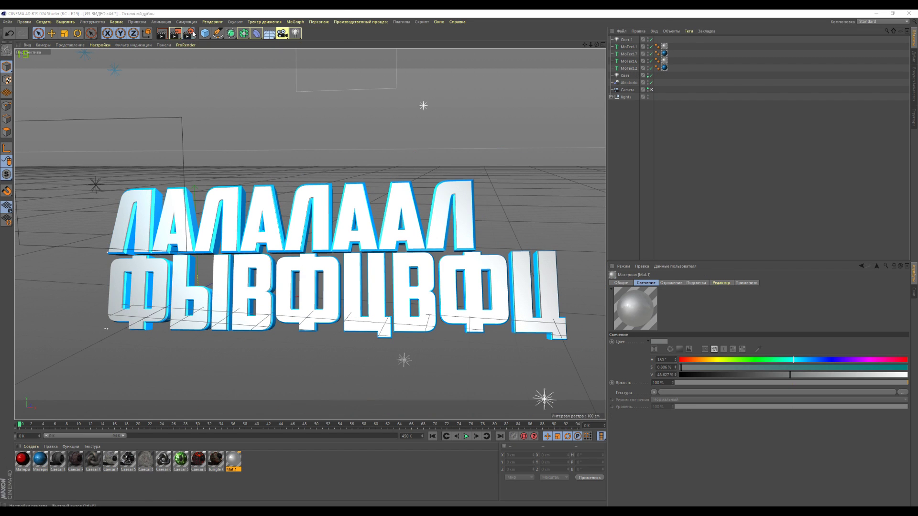
# Check the output file path in Render Settings
pyautogui.hotkey('ctrl', 'b')
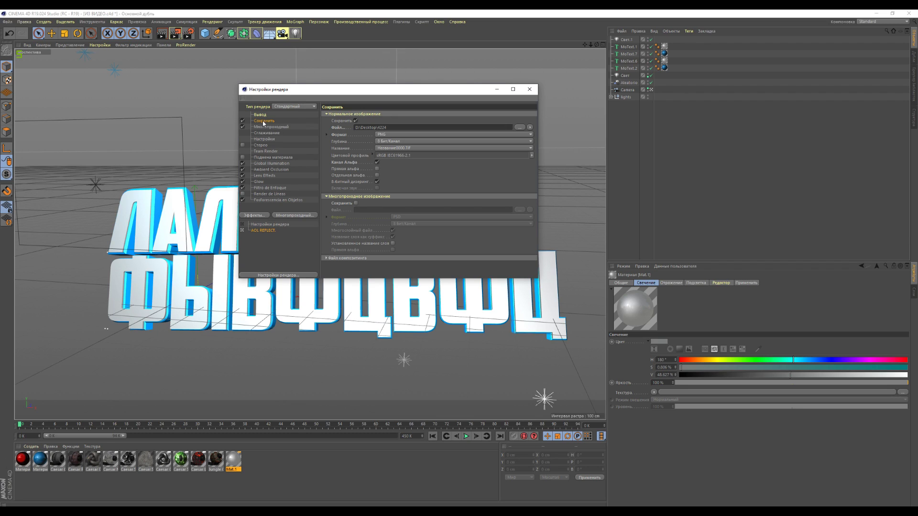
pyautogui.moveTo(377, 128); pyautogui.dragTo(352, 134)
pyautogui.click(529, 89)
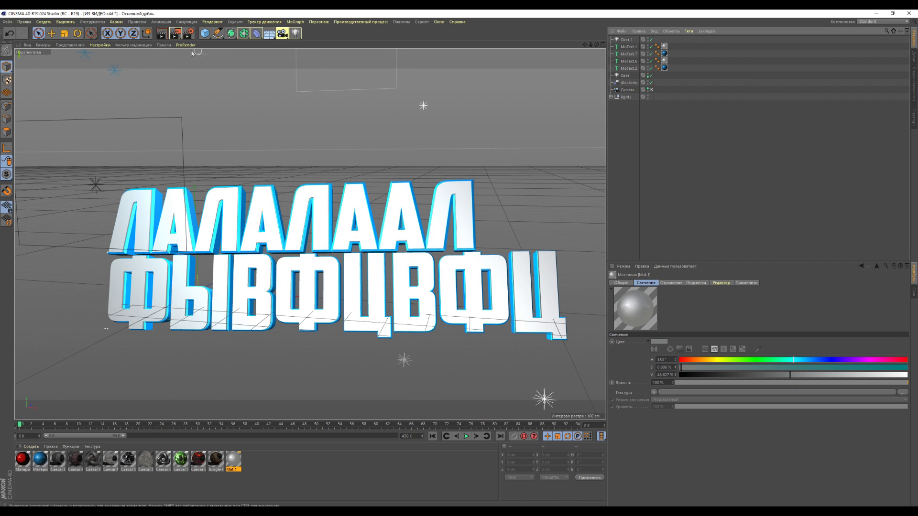
# Render to the Picture Viewer, cancel overwriting the existing file, and maximize the viewer
pyautogui.click(177, 35)
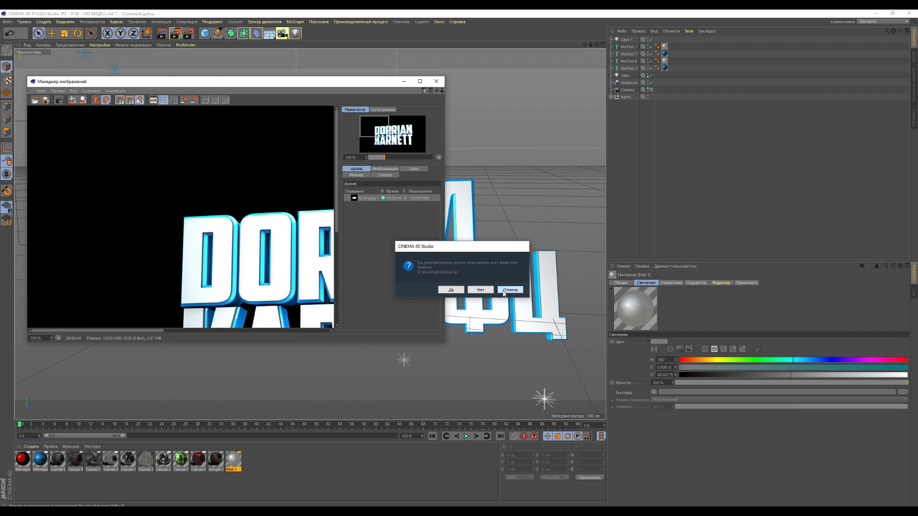
pyautogui.click(503, 290)
pyautogui.click(420, 82)
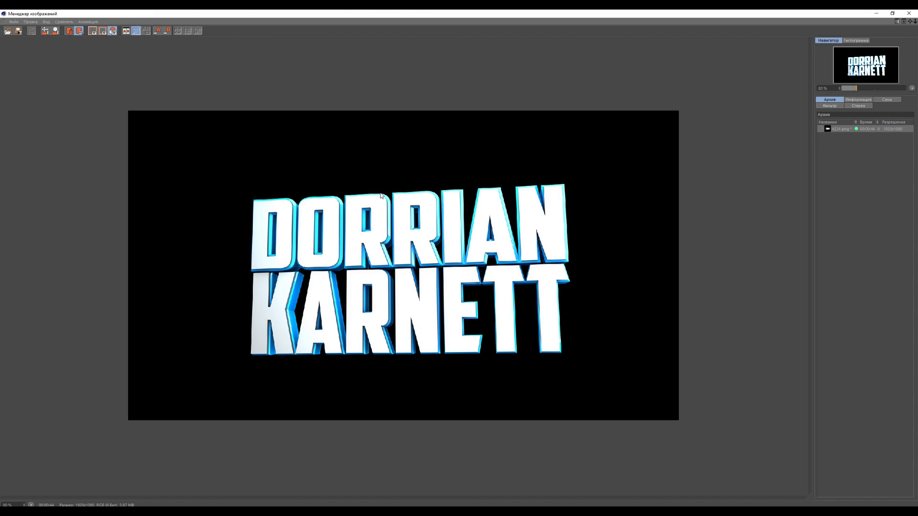
# Return to the Photoshop banner and bring up the File menu
pyautogui.scroll(1, 381, 191)
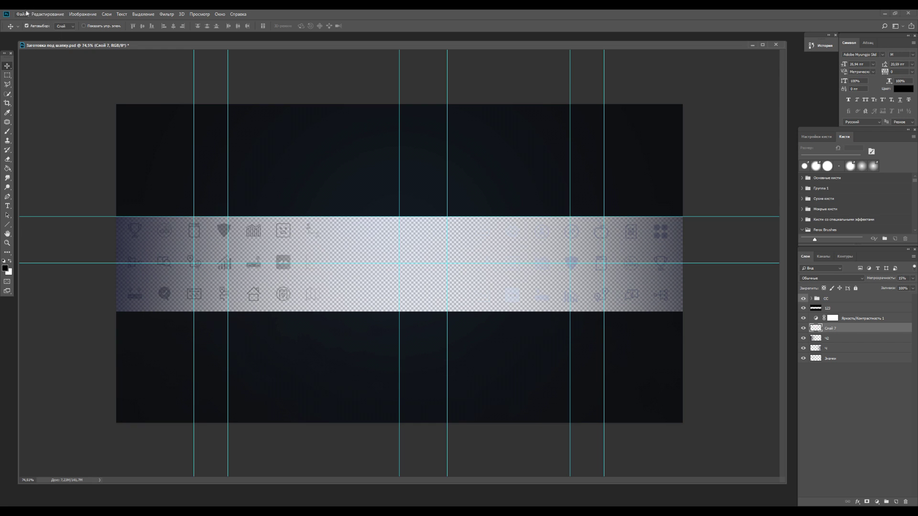
pyautogui.click(25, 14)
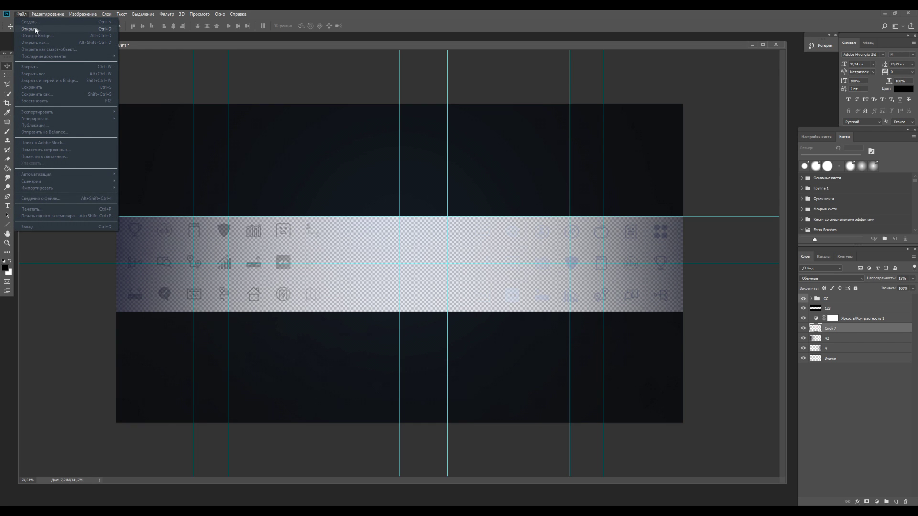
pyautogui.click(36, 30)
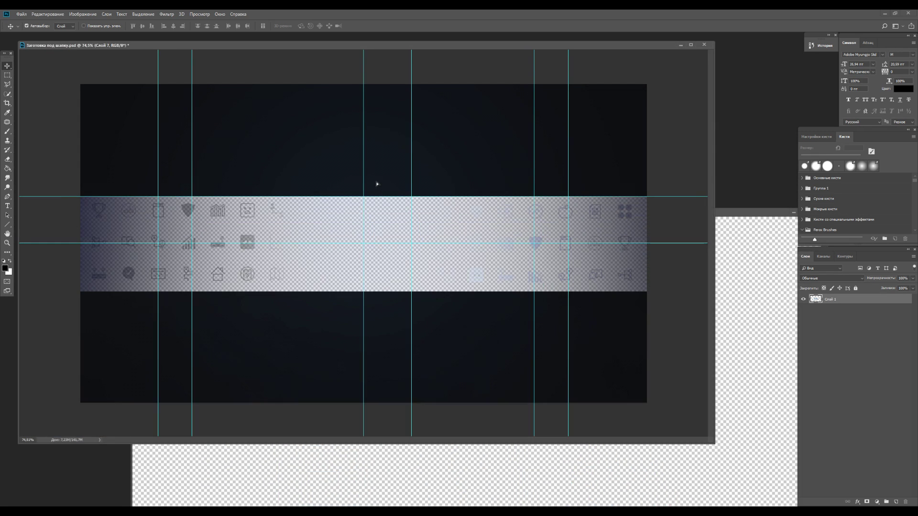
pyautogui.hotkey('ctrl', 'v')
pyautogui.hotkey('ctrl', 't')
pyautogui.moveTo(567, 146); pyautogui.dragTo(449, 211)
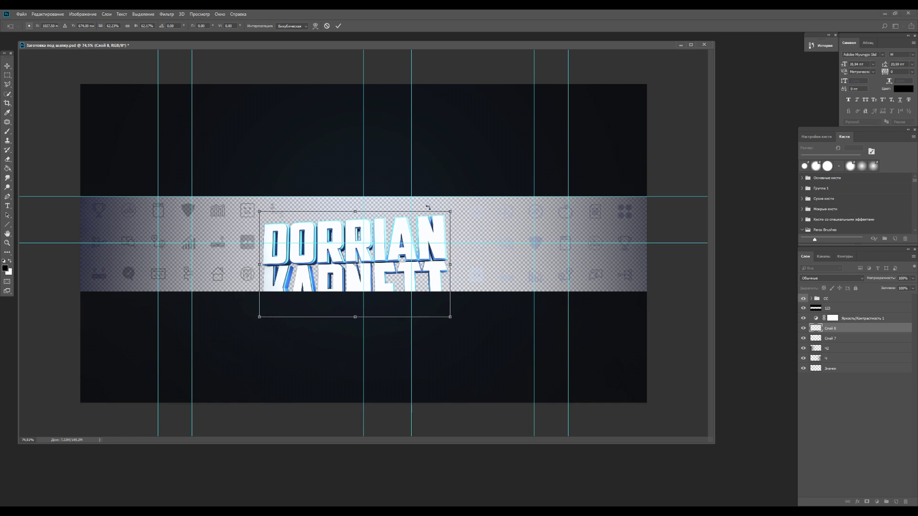
pyautogui.moveTo(382, 253); pyautogui.dragTo(384, 232)
pyautogui.click(7, 66)
pyautogui.click(438, 195)
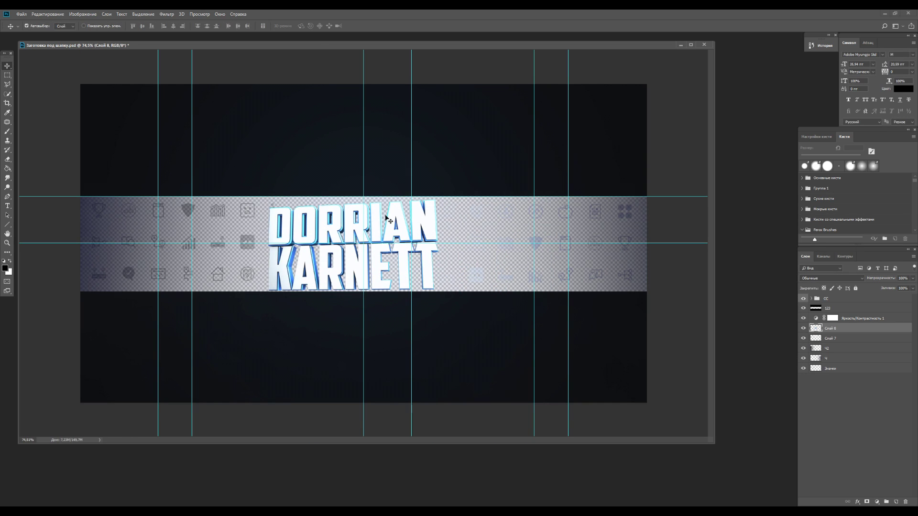
# Centre the title horizontally on the canvas and deselect
pyautogui.press('ctrl')
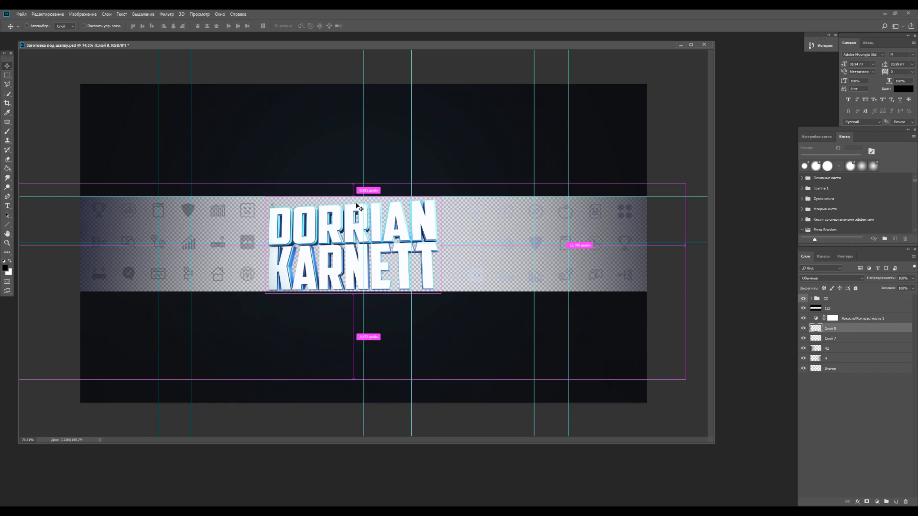
pyautogui.hotkey('ctrl', 'a')
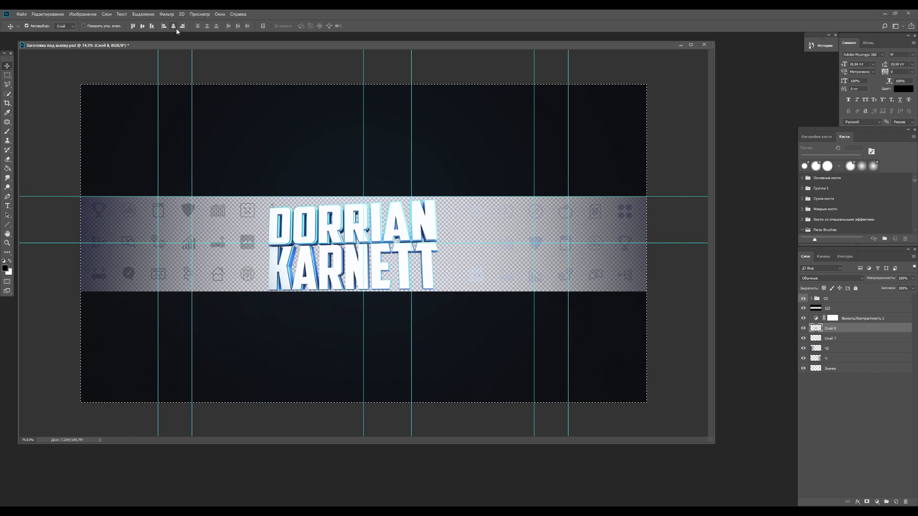
pyautogui.click(174, 26)
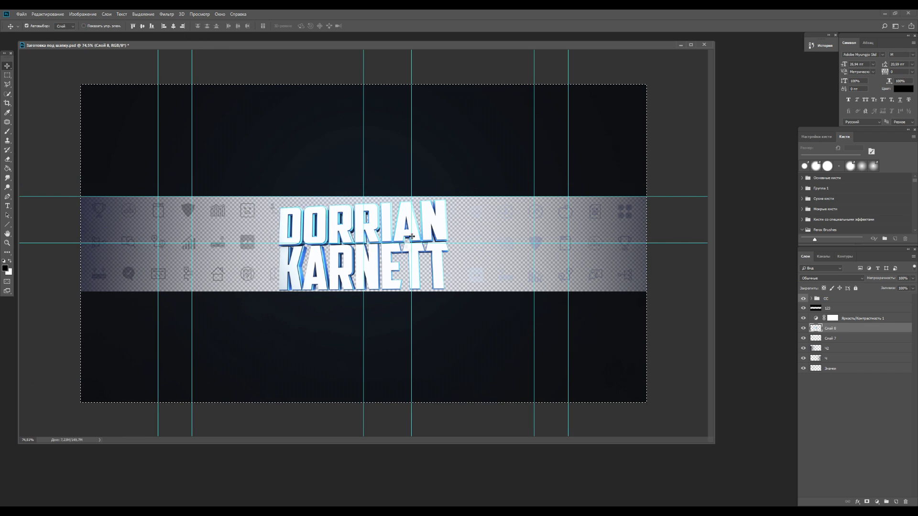
pyautogui.press('m')
pyautogui.rightClick(209, 118)
pyautogui.click(222, 123)
pyautogui.hotkey('ctrl', '+')
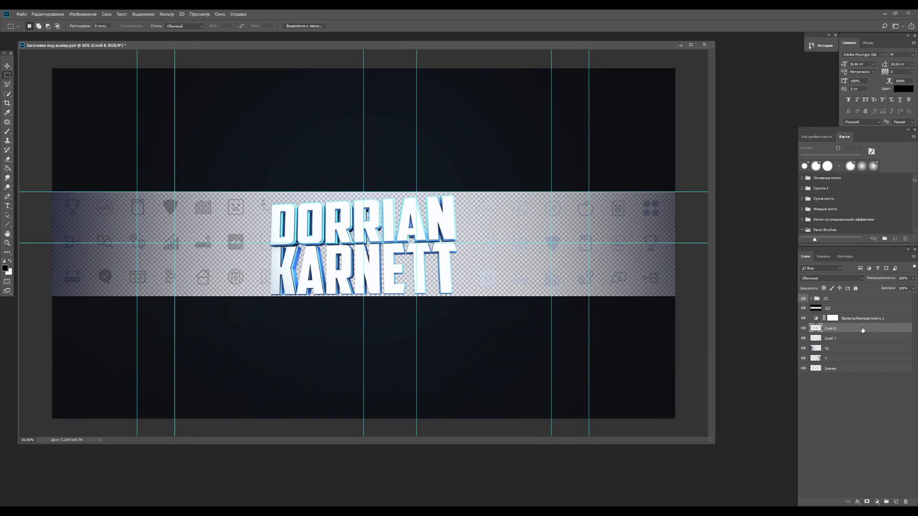
# Enable an Inner Glow on the Слой 8 title layer
pyautogui.doubleClick(862, 330)
pyautogui.click(470, 319)
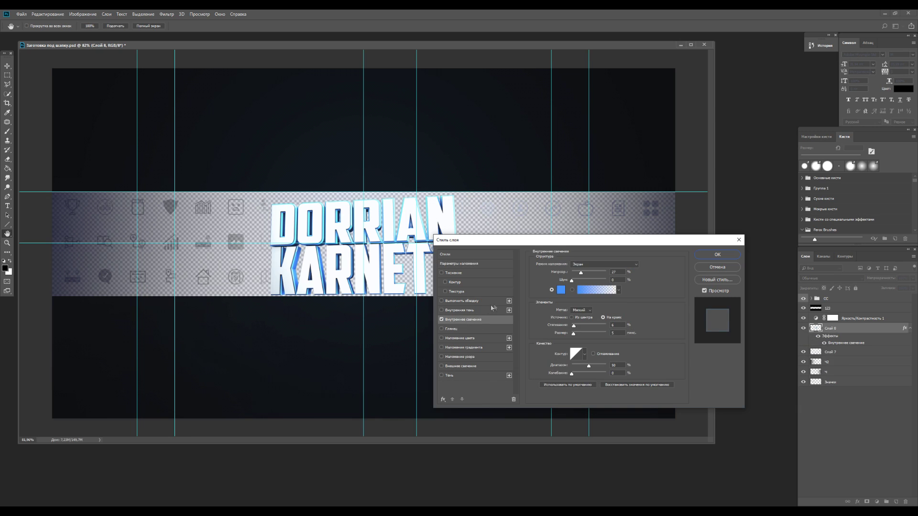
pyautogui.moveTo(555, 240); pyautogui.dragTo(608, 212)
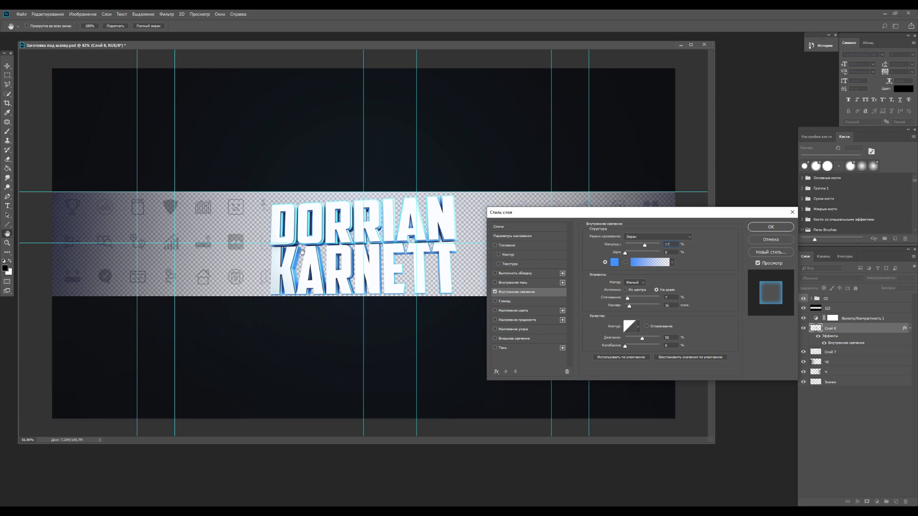
pyautogui.click(496, 292)
pyautogui.click(495, 292)
pyautogui.click(495, 292)
pyautogui.click(496, 292)
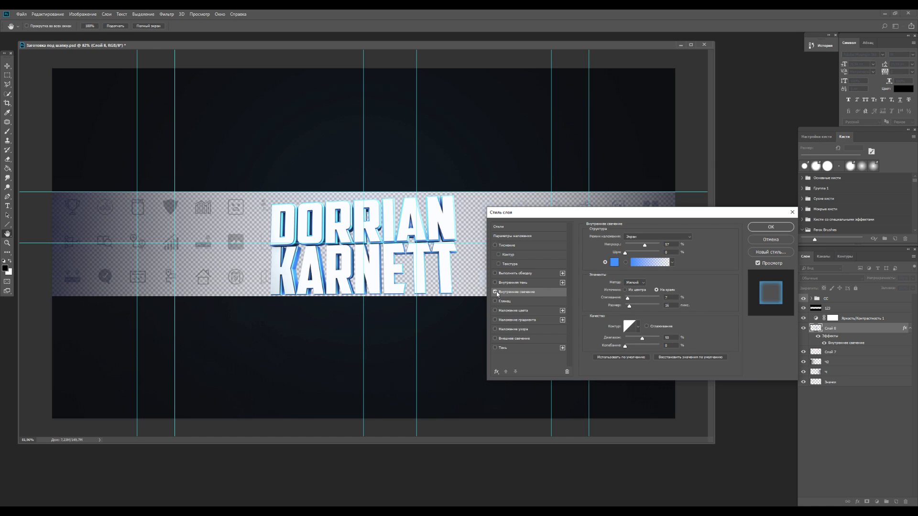
# Add a Drop Shadow with 13 px size at a 90° angle
pyautogui.click(509, 352)
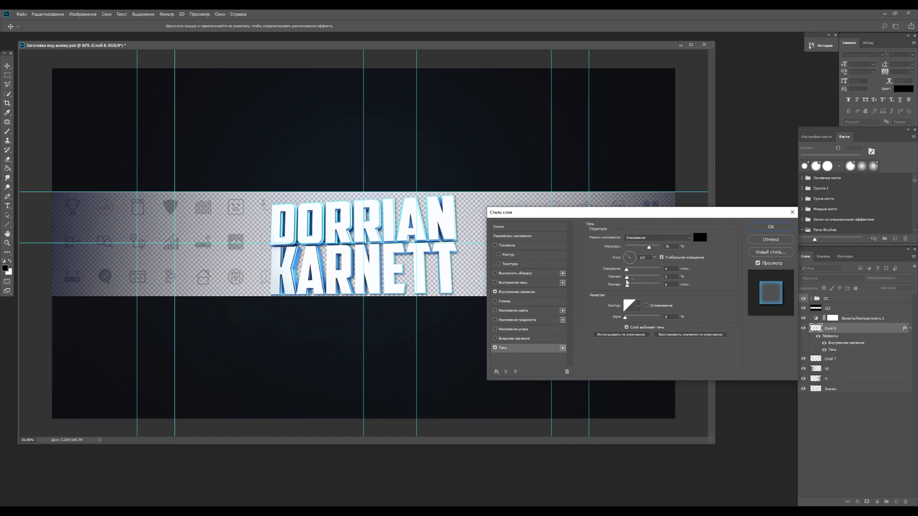
pyautogui.moveTo(627, 285); pyautogui.dragTo(629, 284)
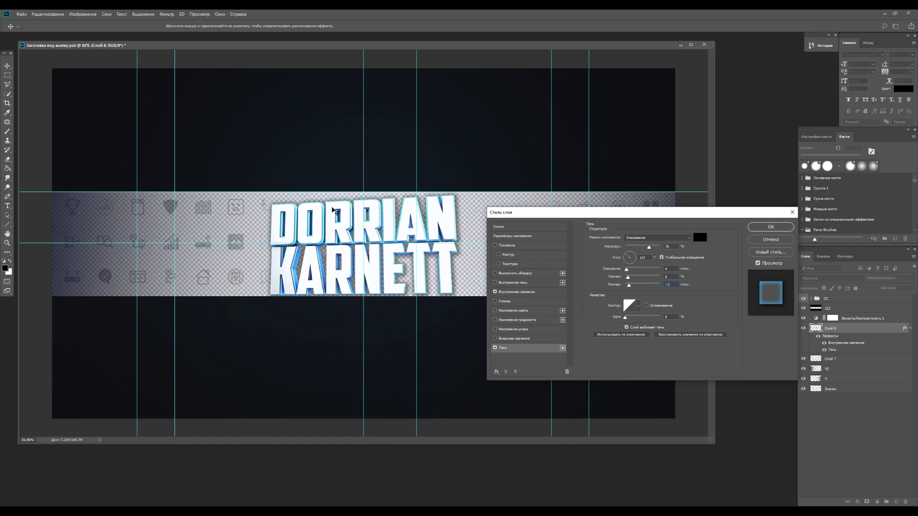
pyautogui.click(630, 253)
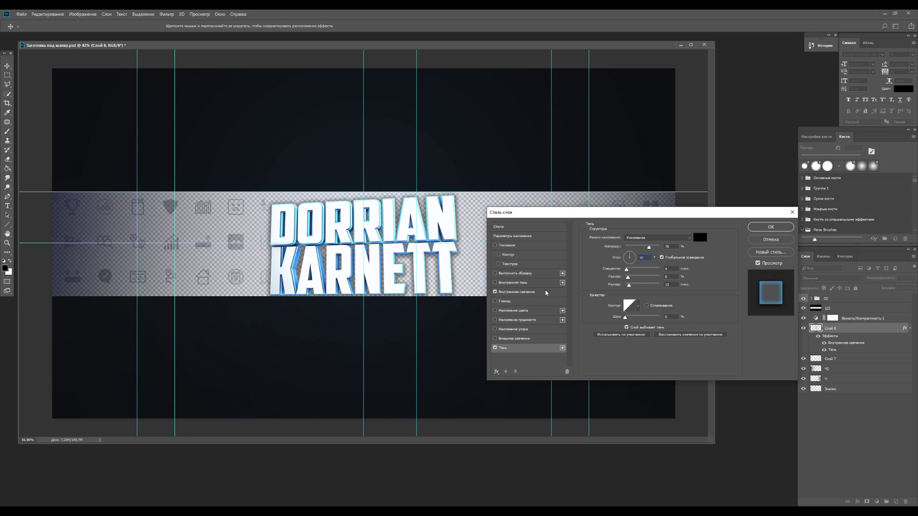
pyautogui.click(535, 292)
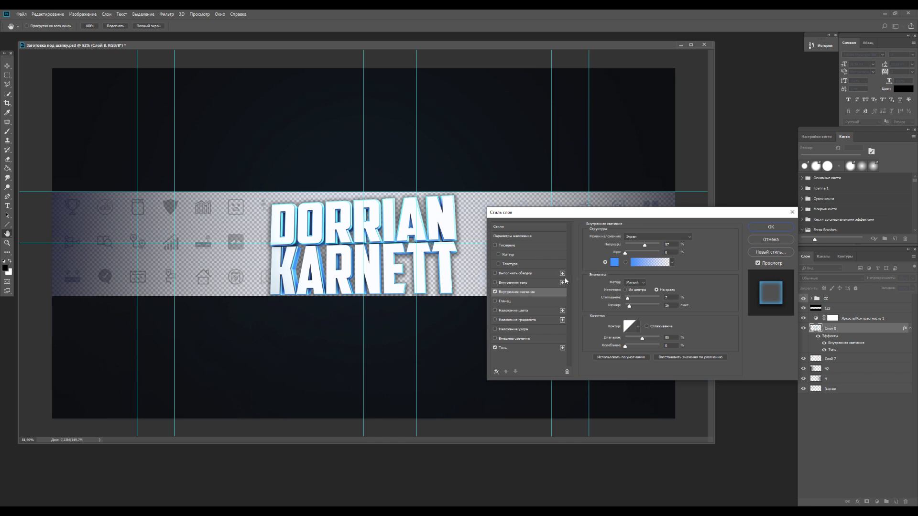
# Apply the title styles and scale the village image to span the banner
pyautogui.click(766, 228)
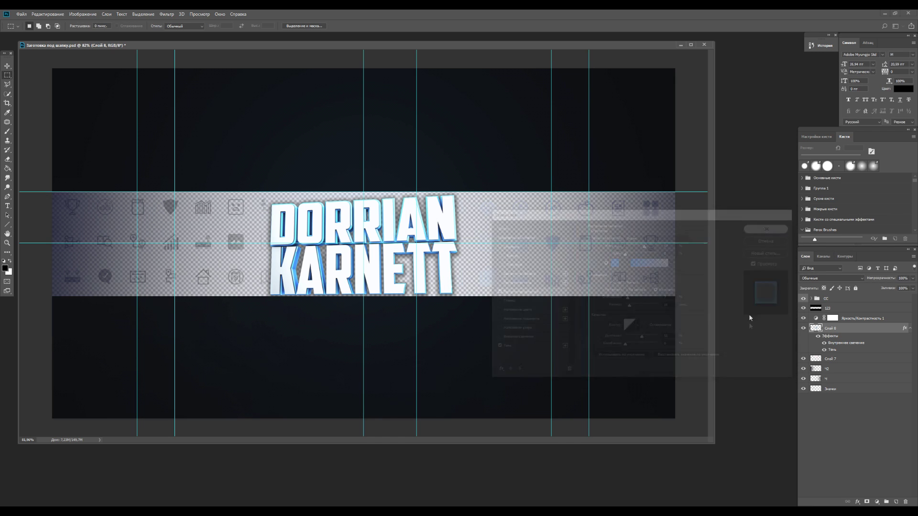
pyautogui.moveTo(714, 444); pyautogui.dragTo(796, 502)
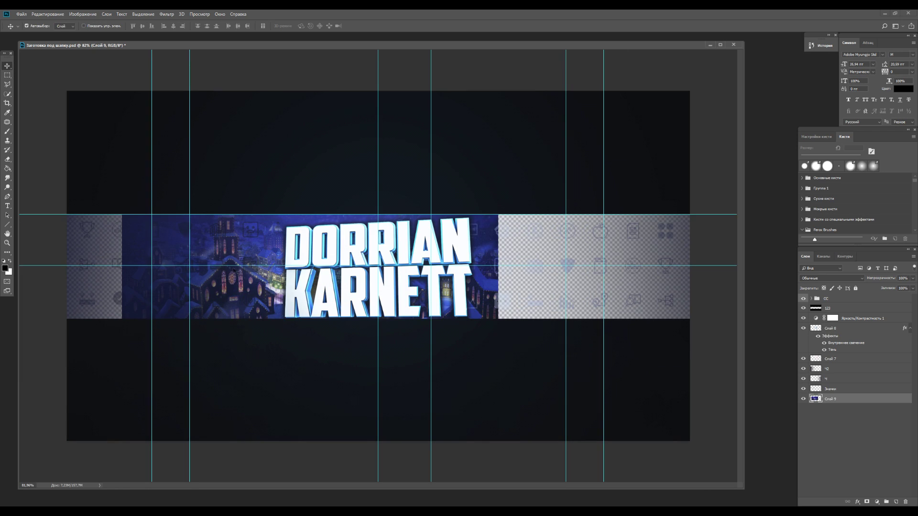
pyautogui.hotkey('ctrl', 't')
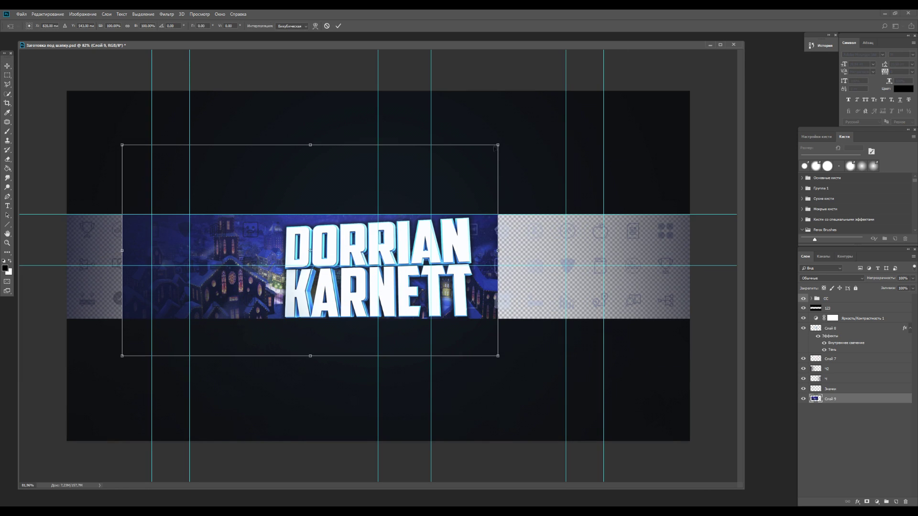
pyautogui.moveTo(497, 144); pyautogui.dragTo(647, 128)
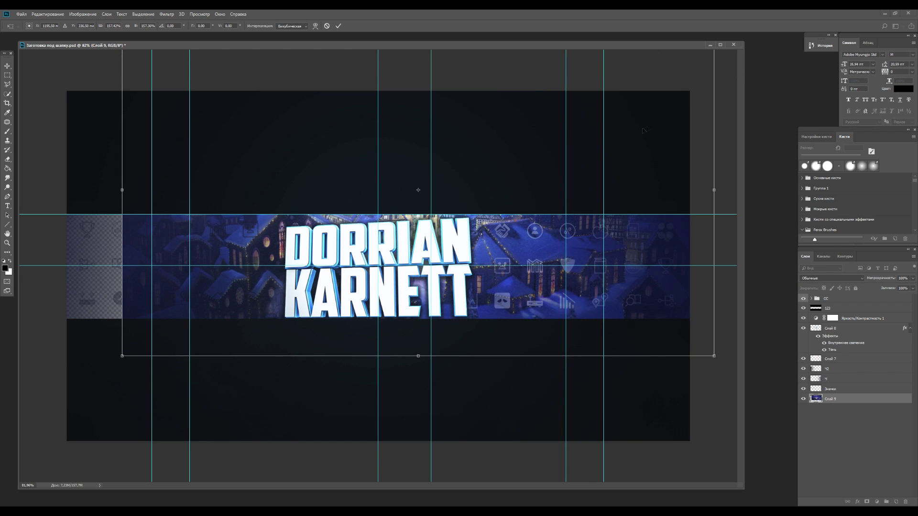
pyautogui.press('Escape')
pyautogui.moveTo(739, 484); pyautogui.dragTo(793, 505)
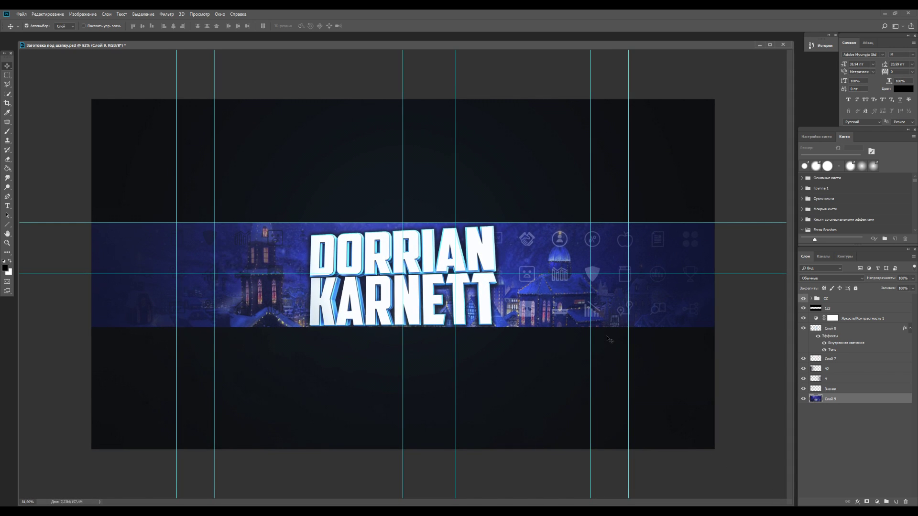
# Hide and delete the ч and ч2 layers
pyautogui.click(804, 369)
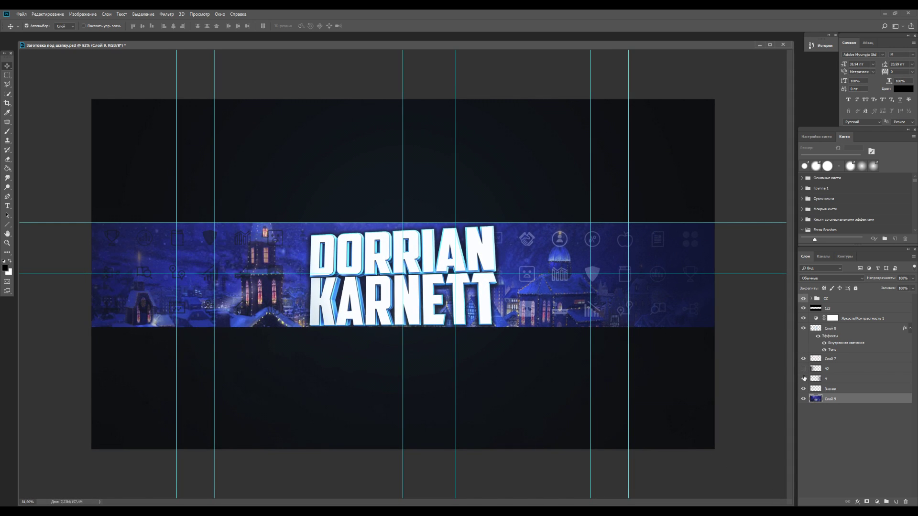
pyautogui.click(803, 379)
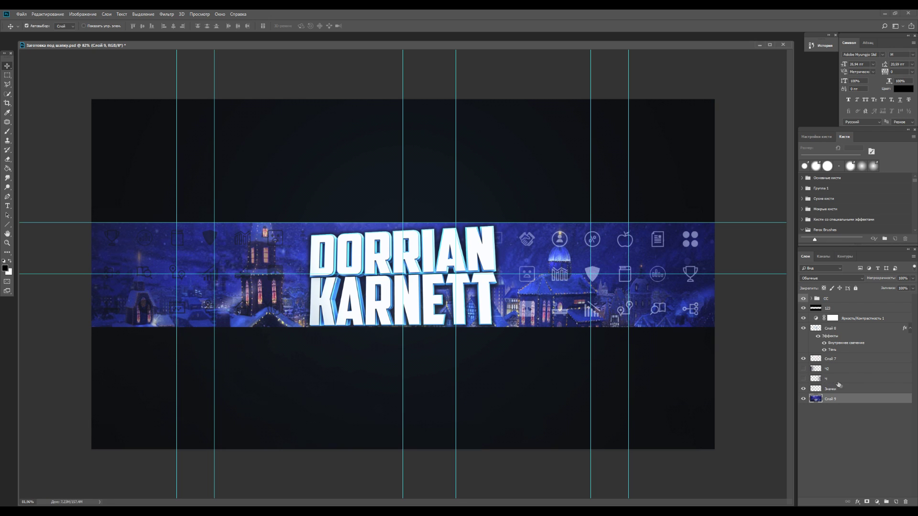
pyautogui.click(813, 379)
pyautogui.click(827, 369)
pyautogui.press('Delete')
pyautogui.press('Delete')
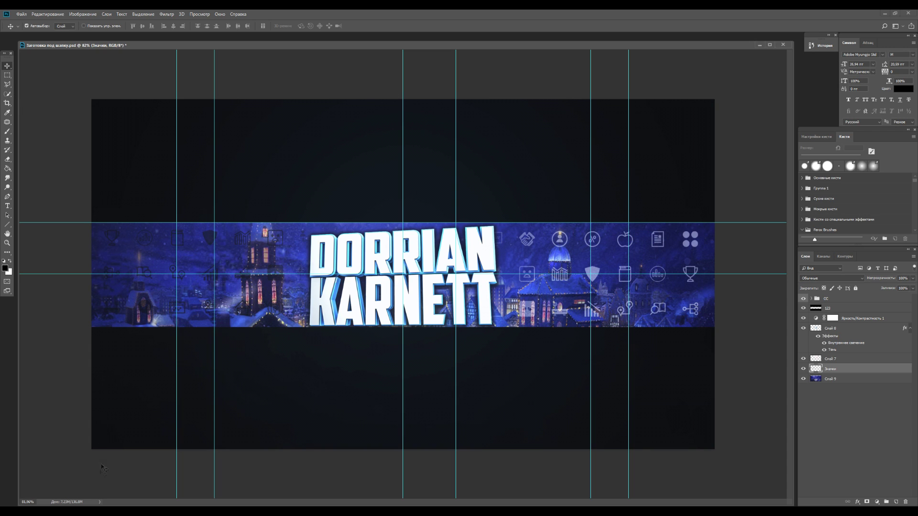
pyautogui.hotkey('alt', 'Tab')
# Open the Рисунки folder and collapse the title layer's effects list in Photoshop
pyautogui.doubleClick(269, 234)
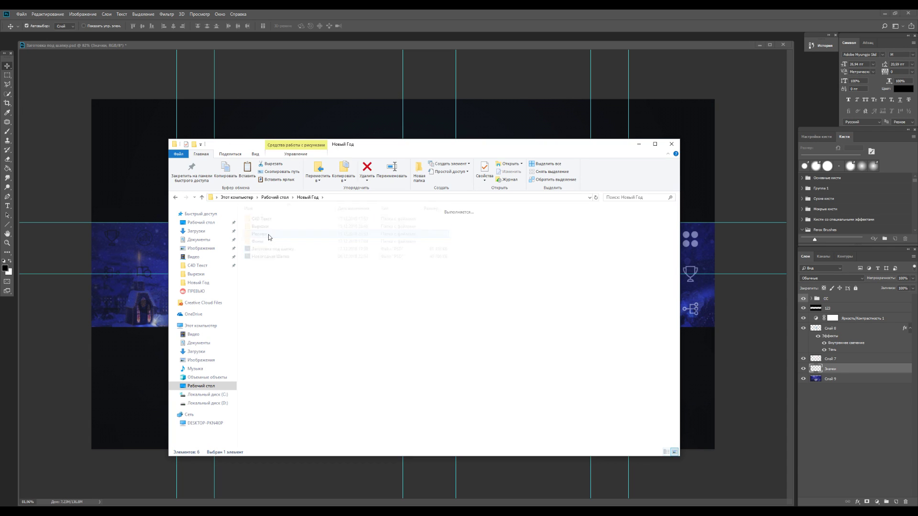
pyautogui.hotkey('alt', 'Tab')
pyautogui.hotkey('alt', 'Tab')
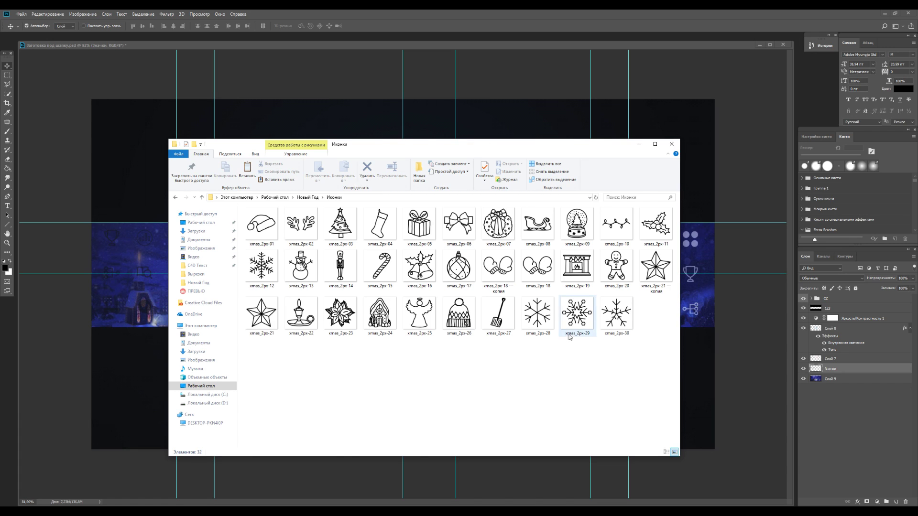
pyautogui.hotkey('alt', 'Tab')
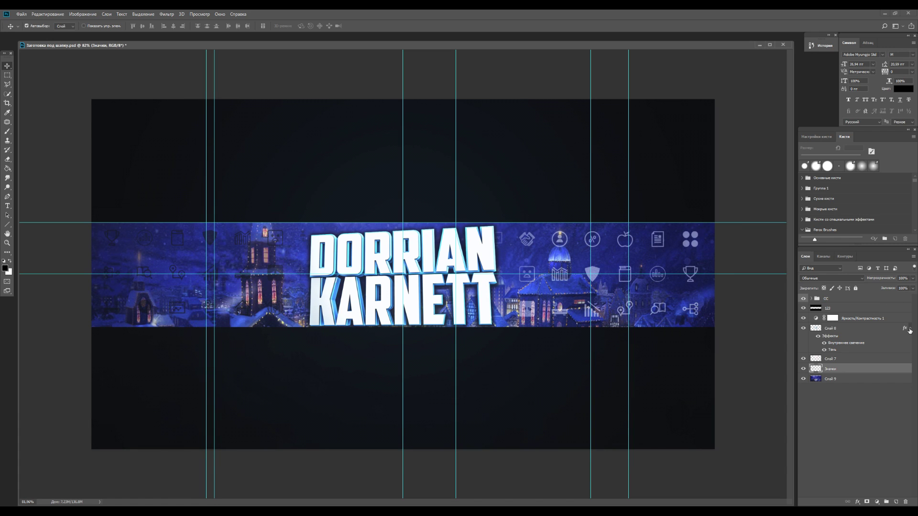
pyautogui.click(910, 328)
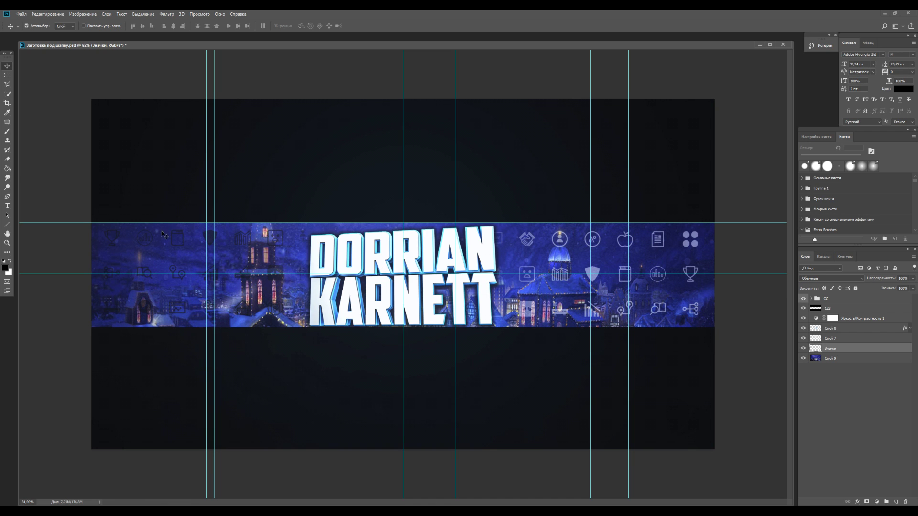
# Go to Новый Год > Вырезки and drag cut-out 18 onto the banner
pyautogui.hotkey('alt', 'Tab')
pyautogui.click(308, 197)
pyautogui.doubleClick(266, 227)
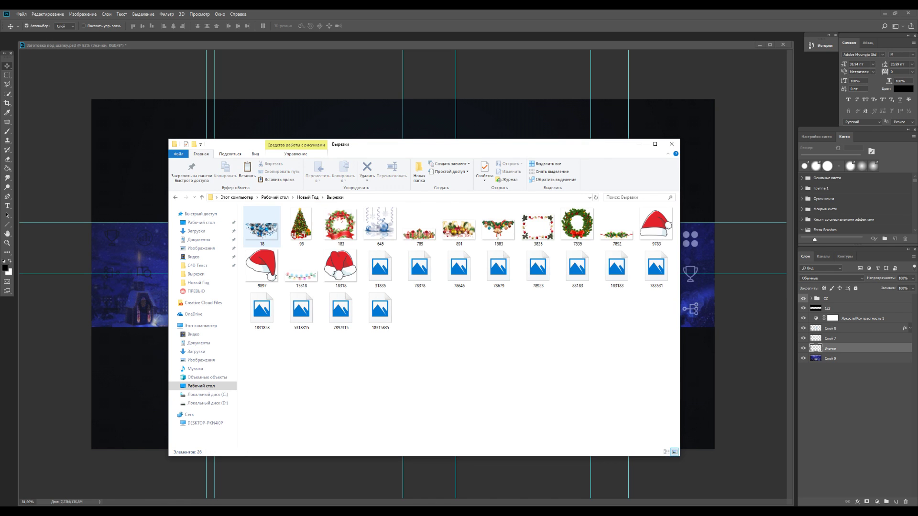
pyautogui.moveTo(413, 147); pyautogui.dragTo(448, 198)
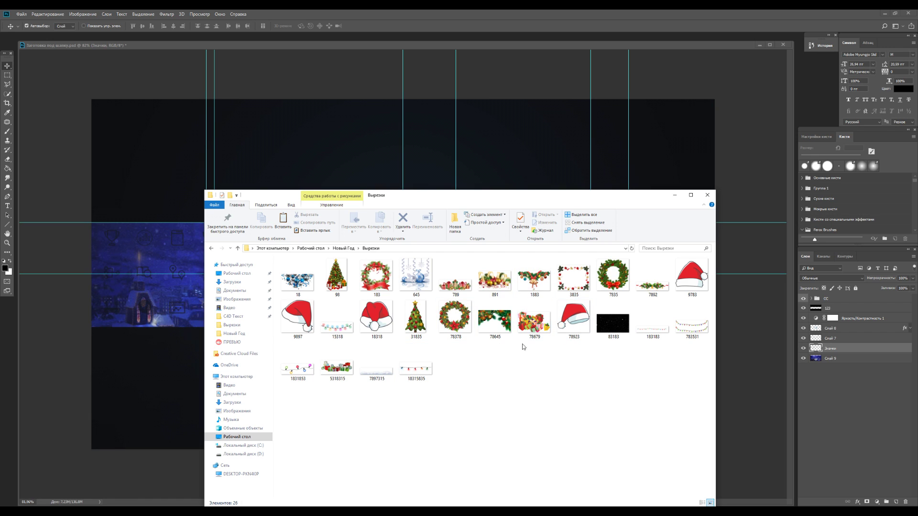
pyautogui.moveTo(680, 382); pyautogui.dragTo(282, 267)
pyautogui.click(553, 371)
pyautogui.moveTo(297, 287); pyautogui.dragTo(153, 272)
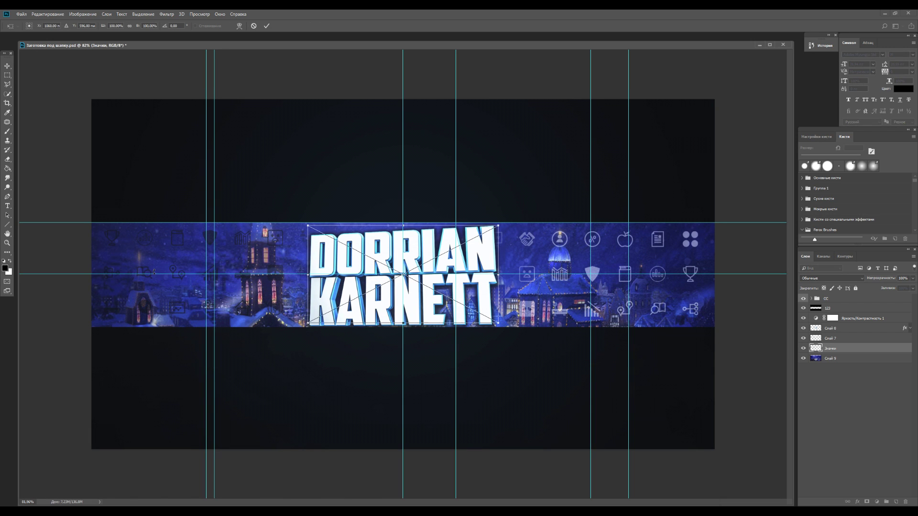
# Rotate, shrink and place the ornament cluster in the banner's top-left corner
pyautogui.moveTo(487, 192); pyautogui.dragTo(468, 173)
pyautogui.moveTo(462, 256); pyautogui.dragTo(184, 227)
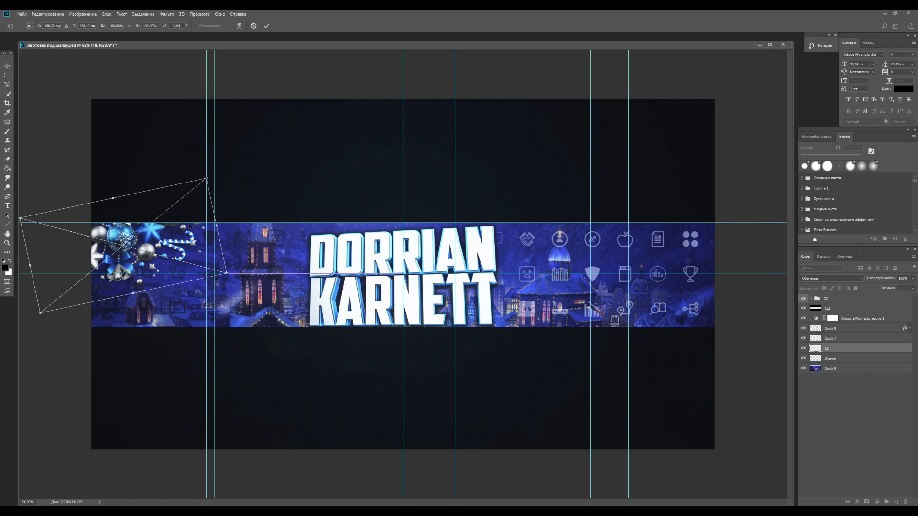
pyautogui.moveTo(207, 178); pyautogui.dragTo(185, 195)
pyautogui.moveTo(162, 247); pyautogui.dragTo(173, 225)
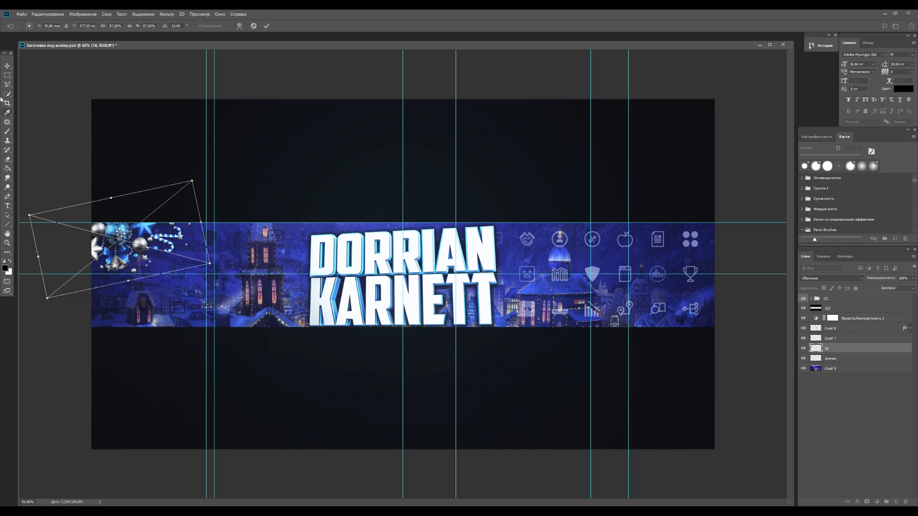
pyautogui.click(8, 65)
pyautogui.click(433, 192)
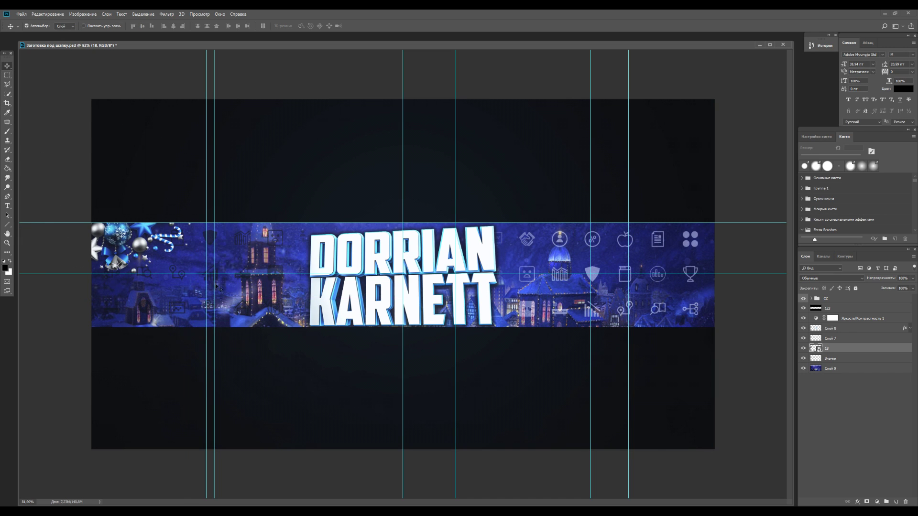
# Duplicate the cluster, flip the copy horizontally, and move it to the top-right corner
pyautogui.press('ctrl')
pyautogui.moveTo(180, 233); pyautogui.dragTo(720, 259)
pyautogui.hotkey('ctrl', 't')
pyautogui.rightClick(701, 242)
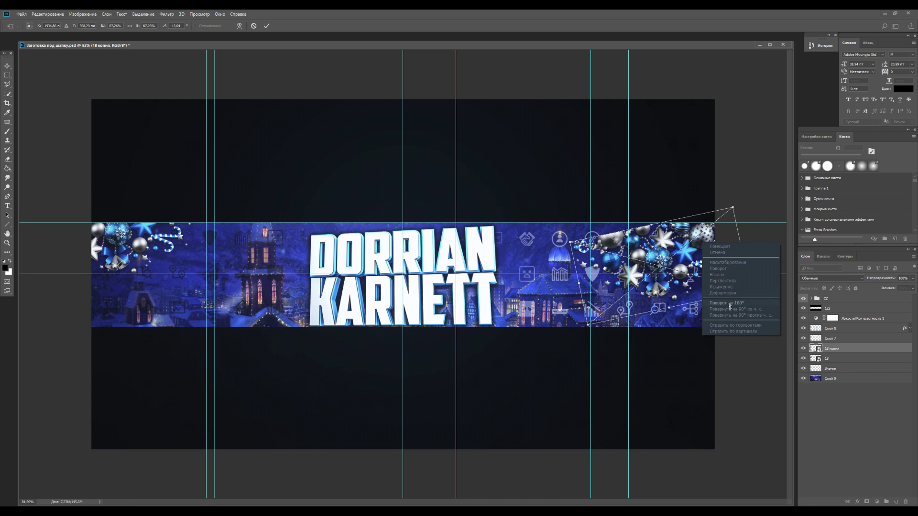
pyautogui.click(731, 327)
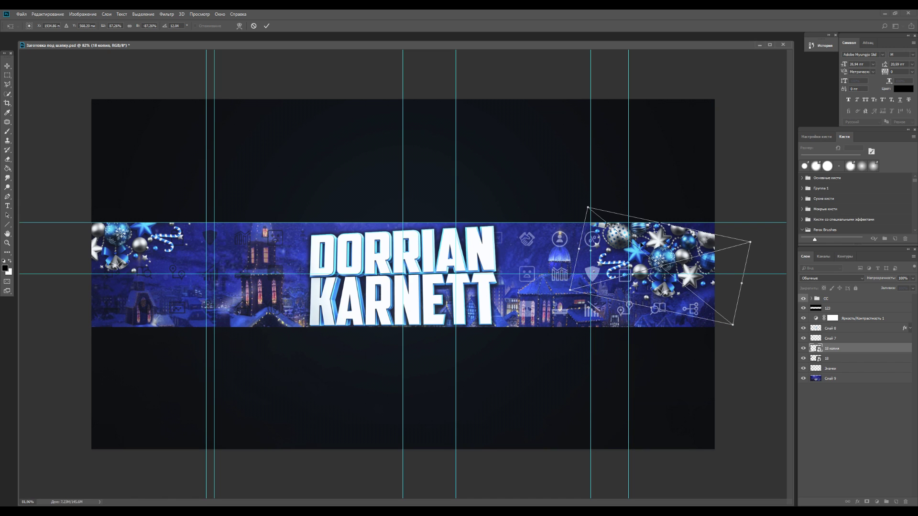
pyautogui.moveTo(664, 251); pyautogui.dragTo(696, 225)
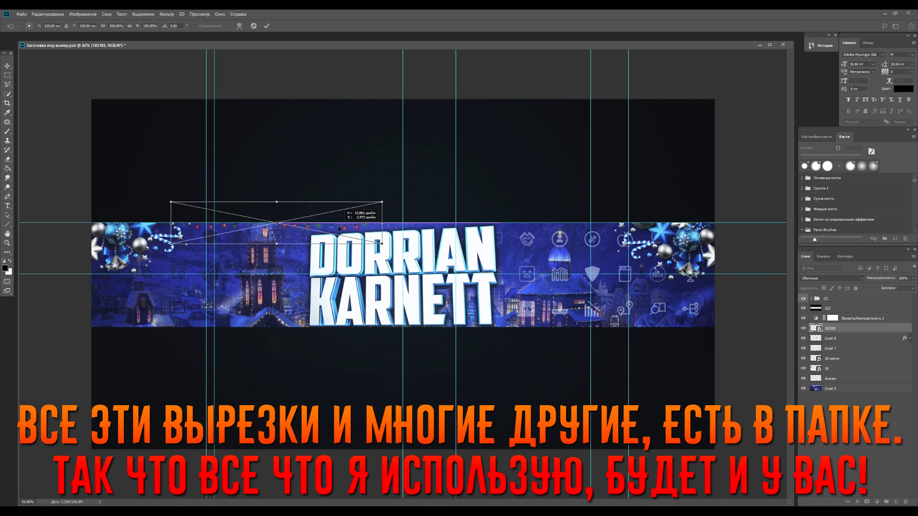
pyautogui.moveTo(338, 228); pyautogui.dragTo(339, 231)
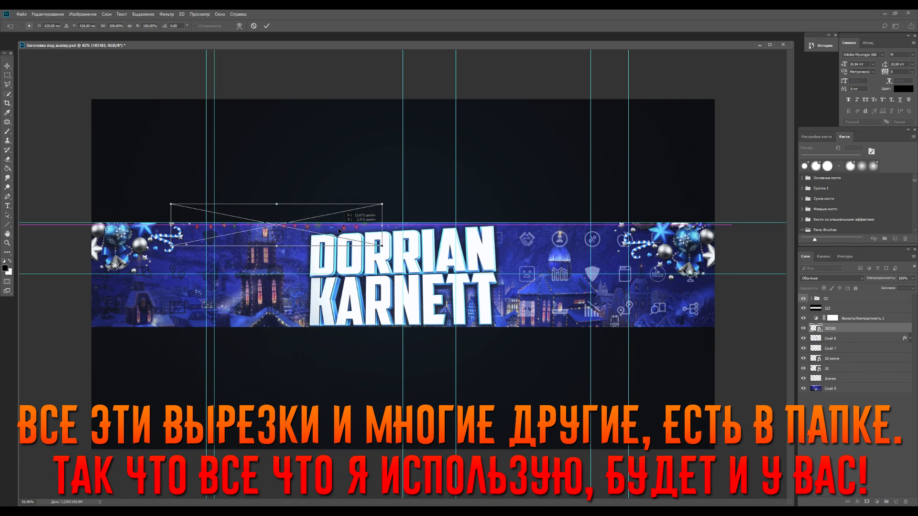
# Apply the garland transform, Alt-drag a copy right along the top edge, and select both garland layers
pyautogui.click(7, 64)
pyautogui.click(432, 195)
pyautogui.moveTo(333, 237); pyautogui.dragTo(549, 236)
pyautogui.keyDown('shift'); pyautogui.click(828, 337); pyautogui.keyUp('shift')
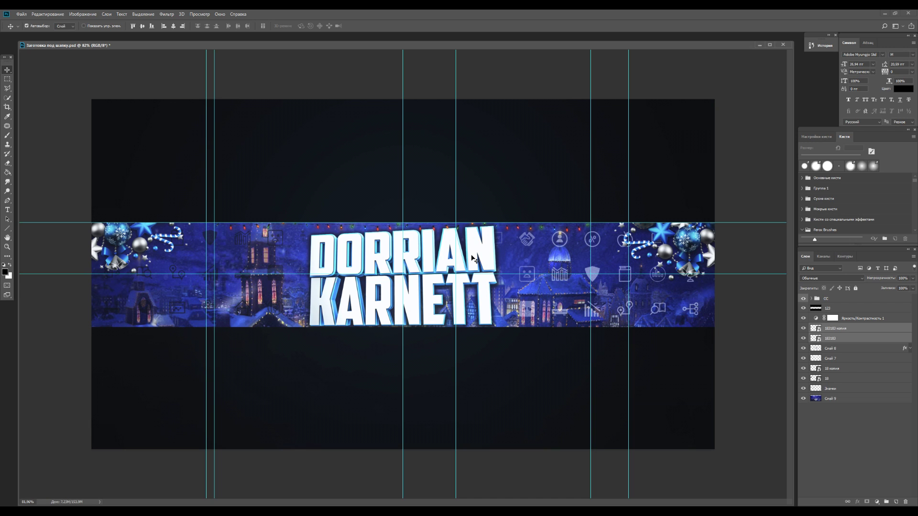
# Paste the snow drift into the bottom-right corner and move its layer below layer 18
pyautogui.hotkey('ctrl', 'v')
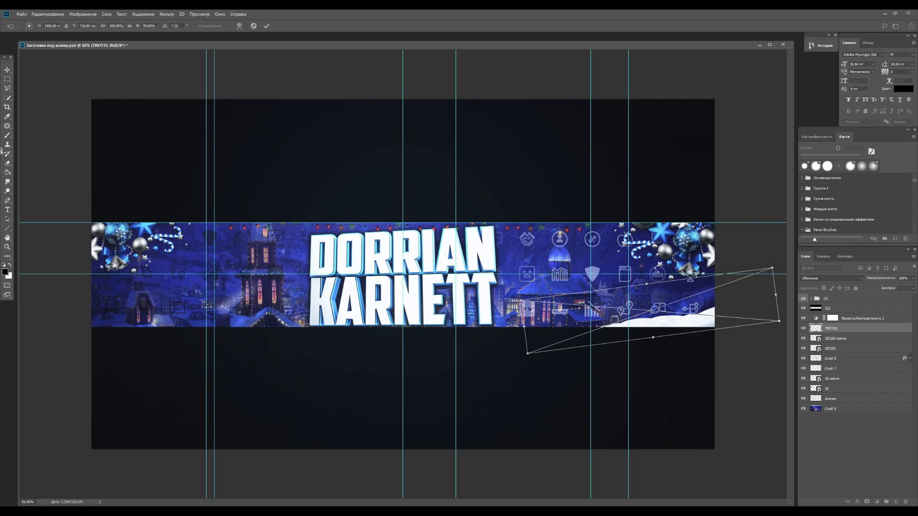
pyautogui.click(7, 70)
pyautogui.click(432, 194)
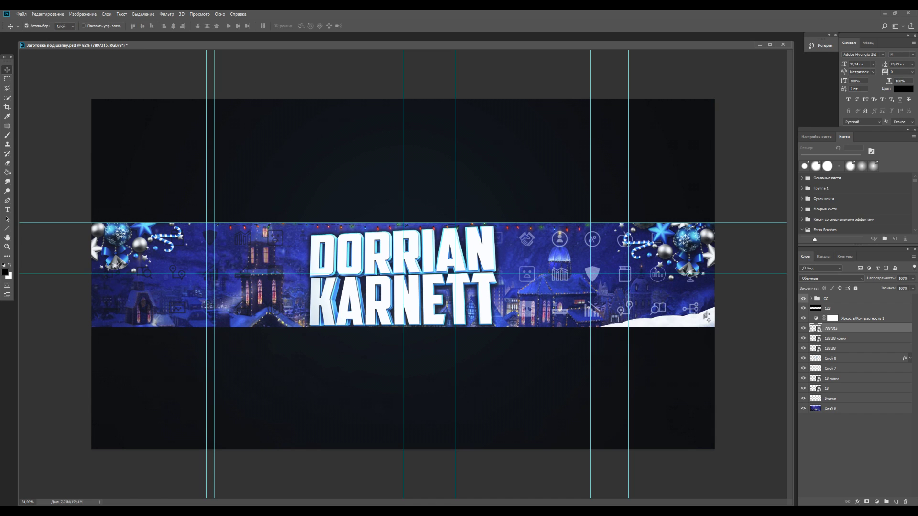
pyautogui.moveTo(826, 326); pyautogui.dragTo(821, 393)
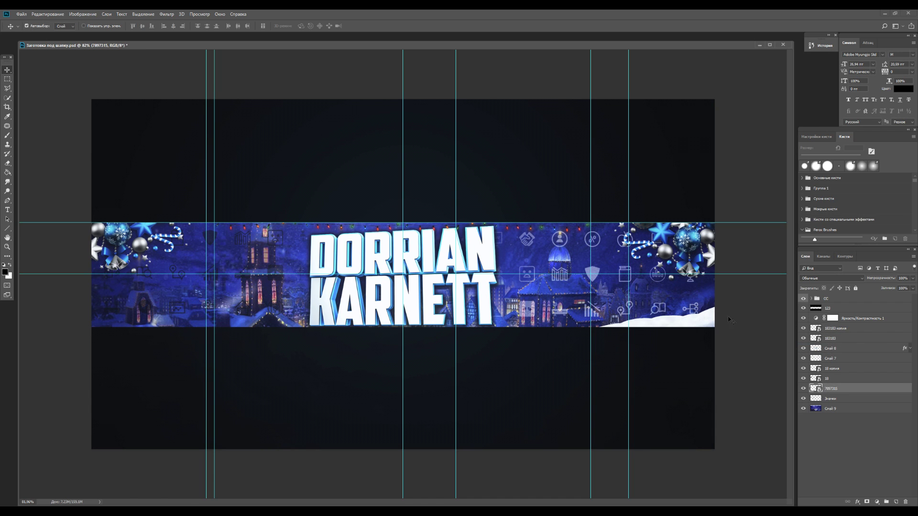
# Paste a string of lights, enlarge and tilt it to drape under DORRIAN, and apply
pyautogui.hotkey('ctrl', 'v')
pyautogui.scroll(5, 403, 273)
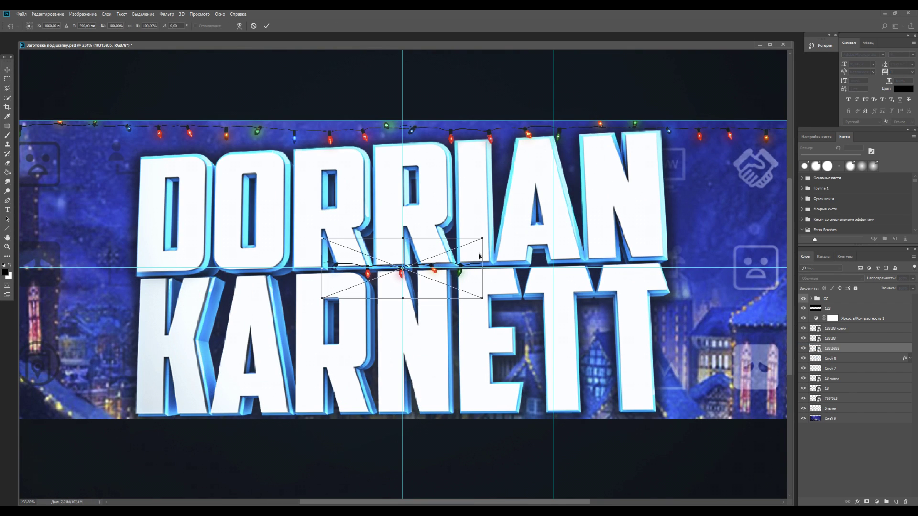
pyautogui.moveTo(482, 239); pyautogui.dragTo(556, 211)
pyautogui.moveTo(516, 251); pyautogui.dragTo(334, 281)
pyautogui.moveTo(395, 233); pyautogui.dragTo(392, 228)
pyautogui.moveTo(301, 275); pyautogui.dragTo(301, 271)
pyautogui.click(7, 70)
pyautogui.click(432, 191)
# Duplicate the light string with a slight offset and bring up Hue/Saturation for the copy
pyautogui.moveTo(330, 293); pyautogui.dragTo(335, 296)
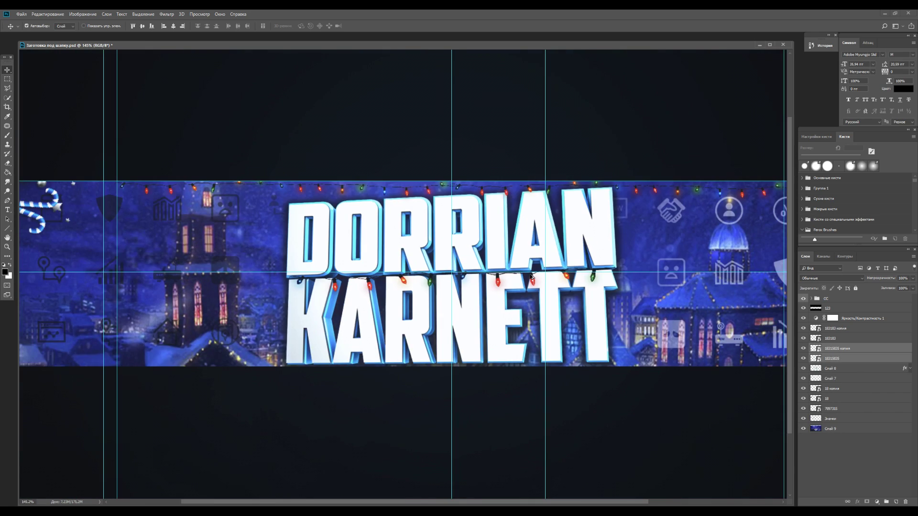
pyautogui.scroll(-10, 462, 294)
pyautogui.scroll(10, 461, 294)
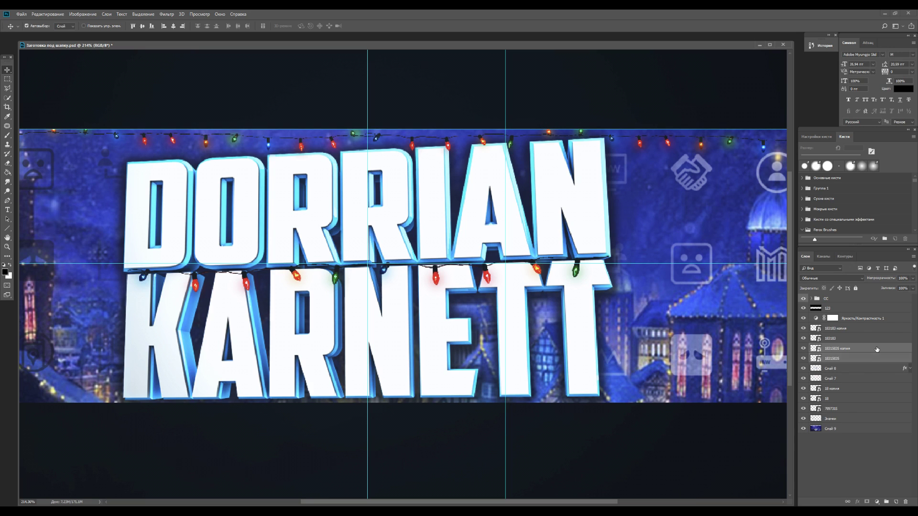
pyautogui.click(876, 349)
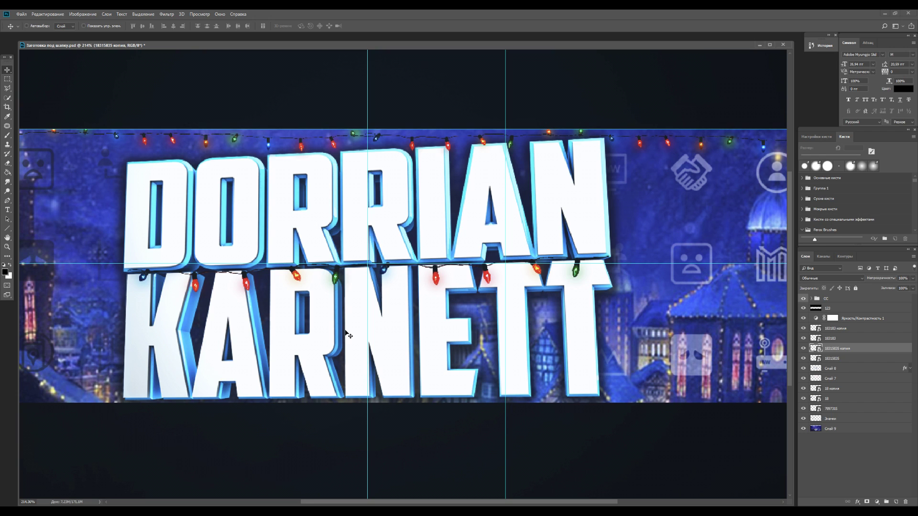
pyautogui.hotkey('ctrl', 'u')
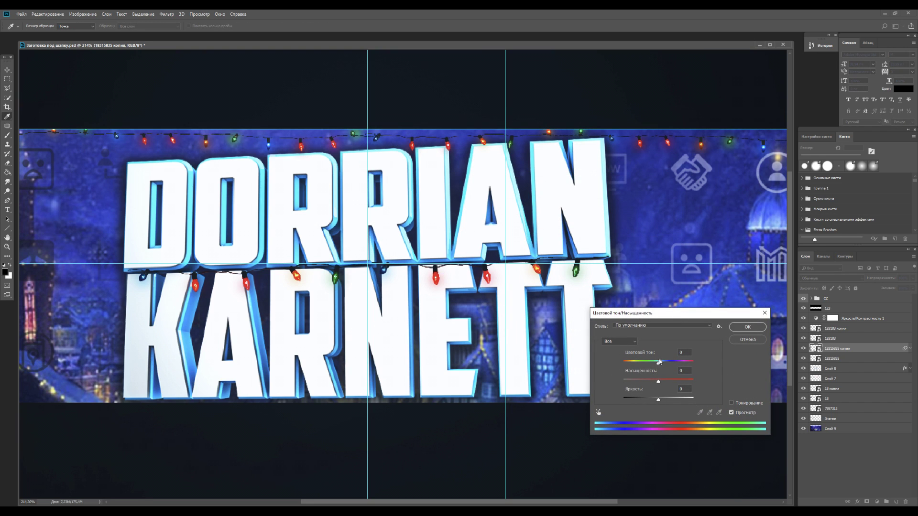
# Set the copied lights' Hue to +180, raise Saturation to +42 and lower Lightness slightly
pyautogui.moveTo(659, 362); pyautogui.dragTo(634, 361)
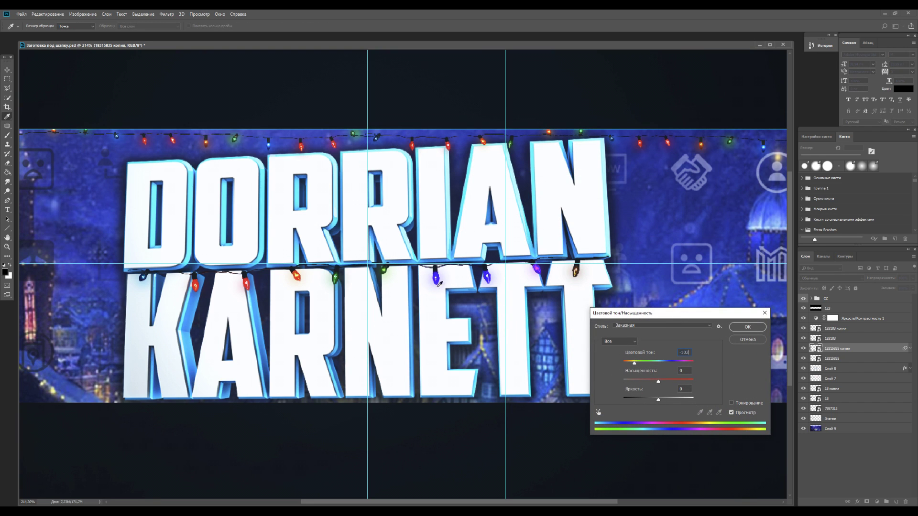
pyautogui.moveTo(634, 362); pyautogui.dragTo(623, 364)
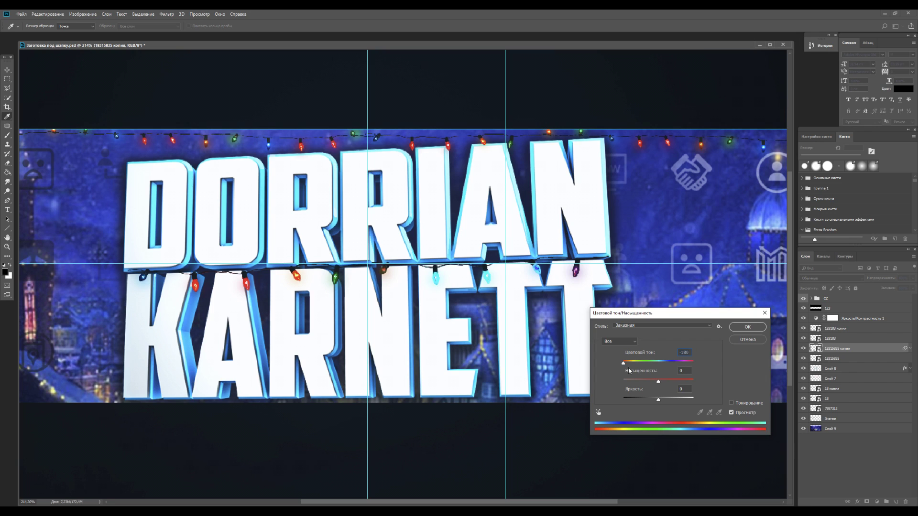
pyautogui.write('+102')
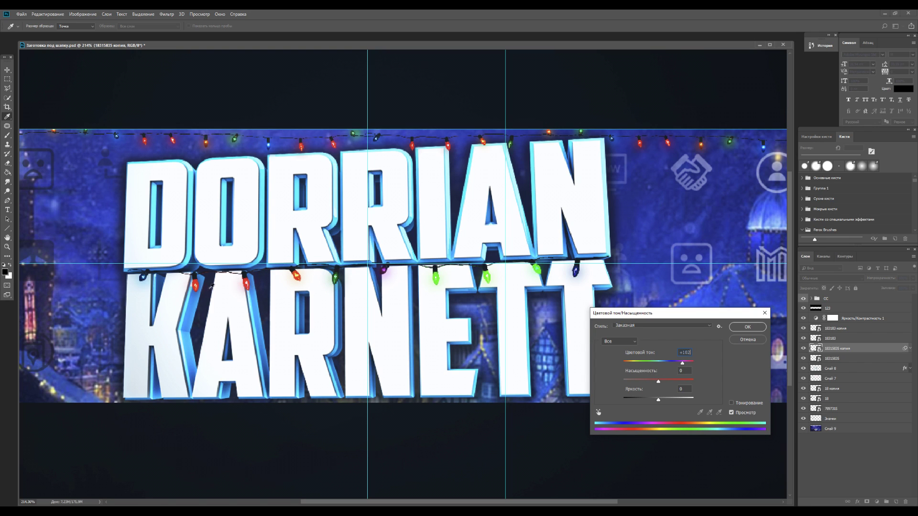
pyautogui.moveTo(683, 363); pyautogui.dragTo(696, 363)
pyautogui.click(671, 380)
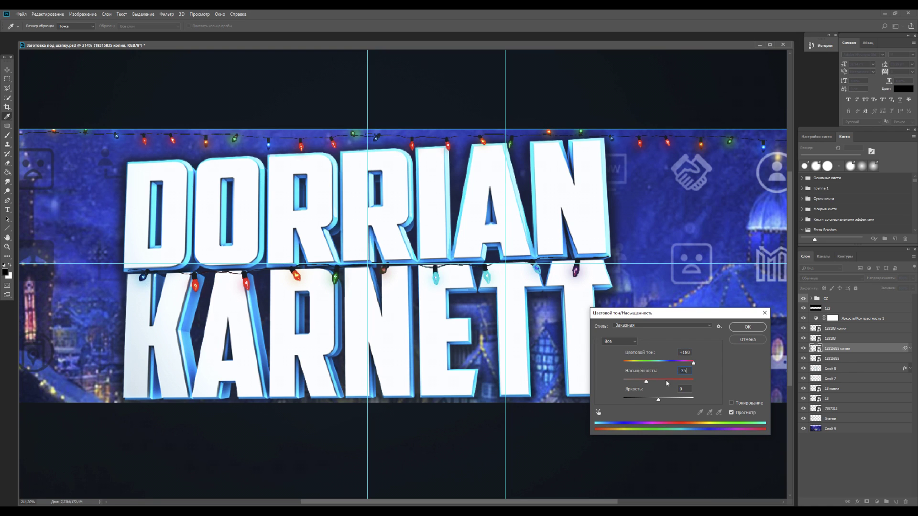
pyautogui.moveTo(658, 399); pyautogui.dragTo(652, 400)
# Apply the lights' colour change, then place the gifts image at the banner's bottom-left
pyautogui.click(747, 326)
pyautogui.scroll(-5, 548, 327)
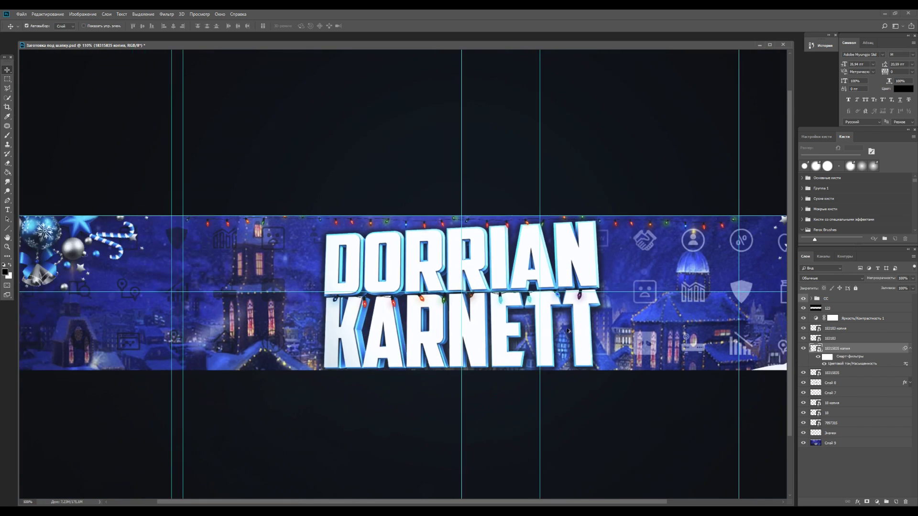
pyautogui.scroll(1, 519, 335)
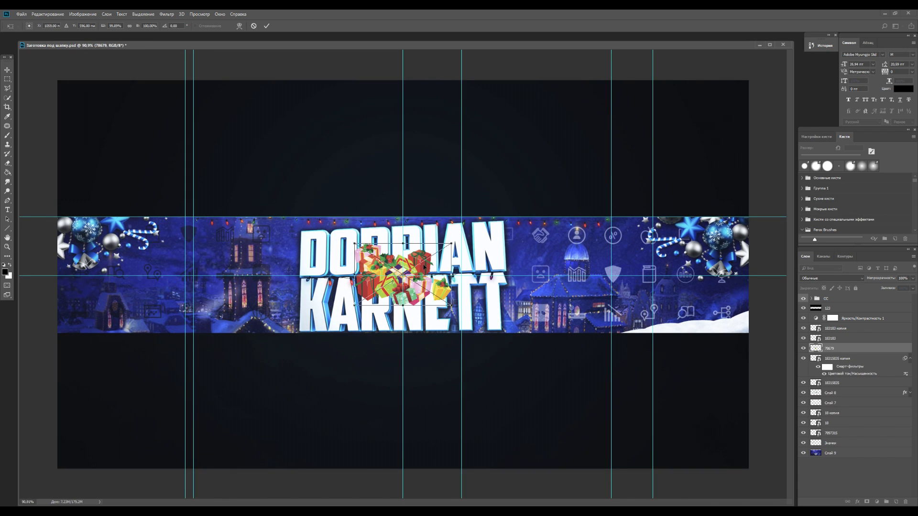
pyautogui.moveTo(413, 275); pyautogui.dragTo(104, 322)
pyautogui.click(7, 70)
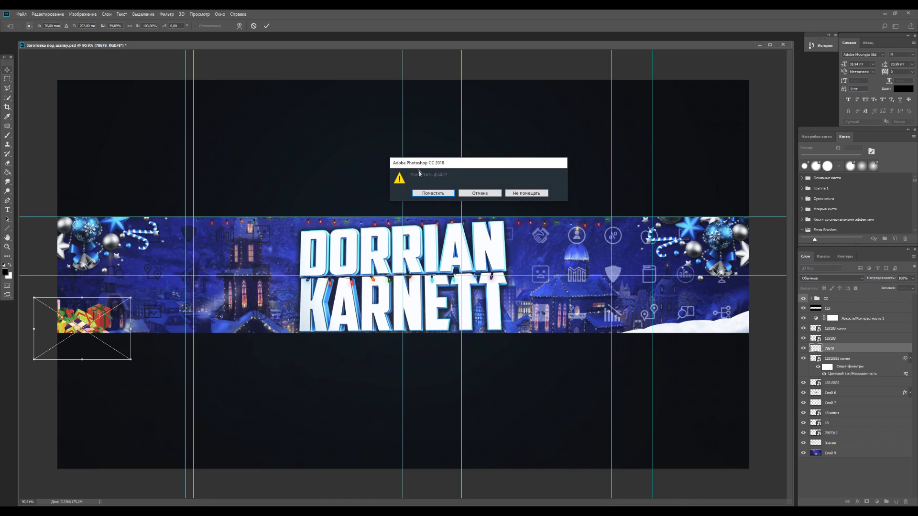
pyautogui.click(432, 193)
# Move the gifts layer 78679 below 18315835 and copy the title layer's style
pyautogui.moveTo(829, 348); pyautogui.dragTo(831, 388)
pyautogui.click(844, 446)
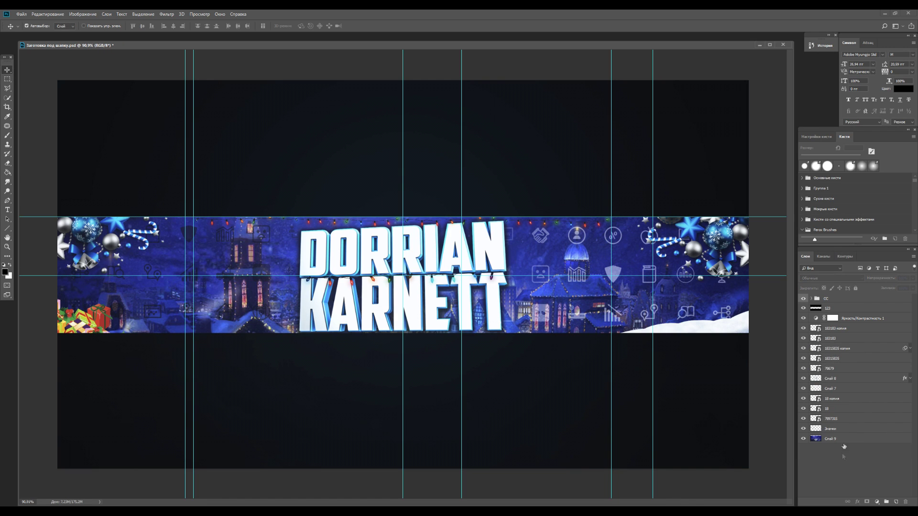
pyautogui.rightClick(843, 380)
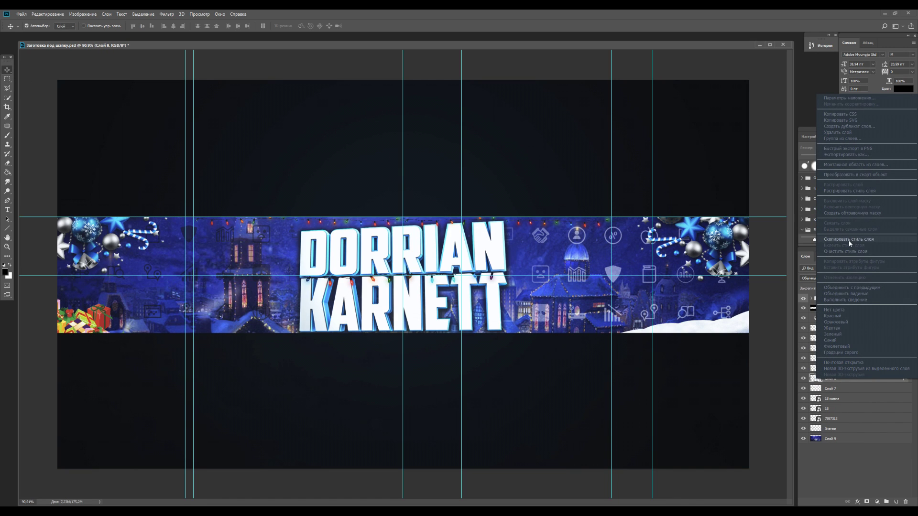
pyautogui.click(848, 240)
# Paste the title's inner glow and shadow layer style onto the gifts layer
pyautogui.click(803, 368)
pyautogui.click(804, 369)
pyautogui.click(822, 369)
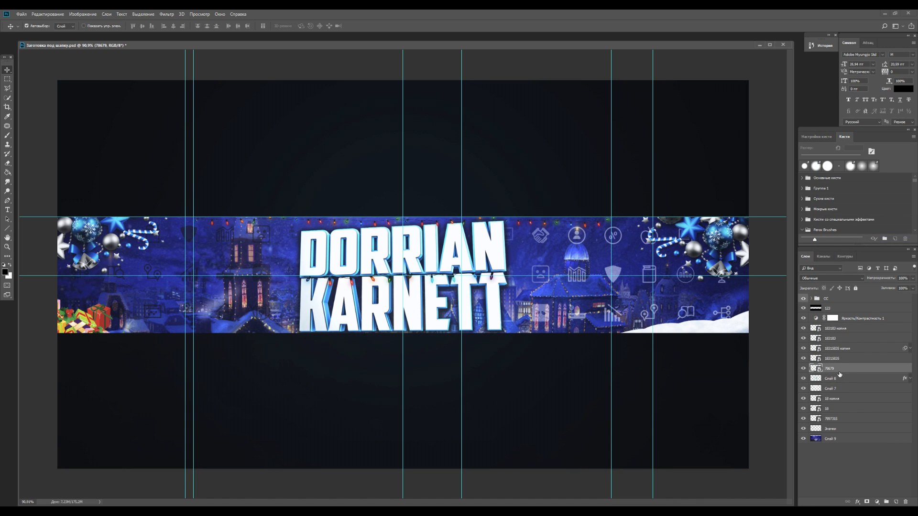
pyautogui.rightClick(839, 371)
pyautogui.click(830, 252)
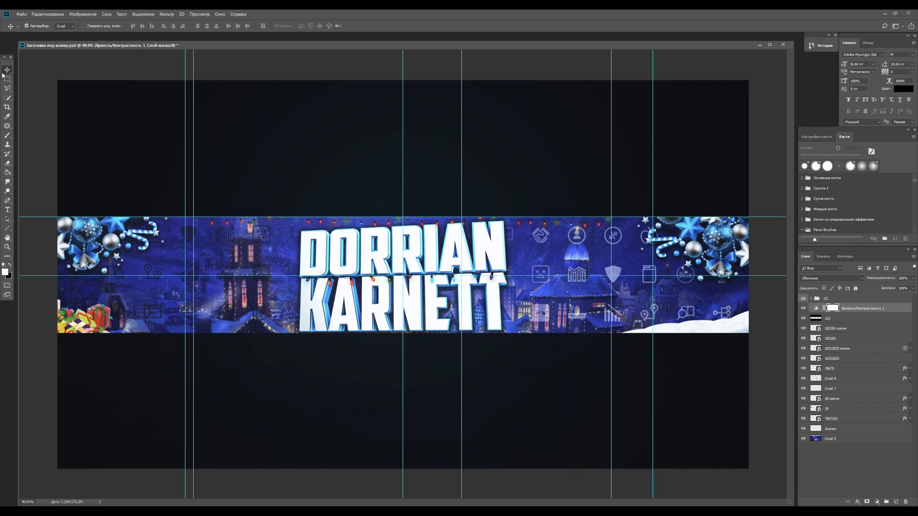
pyautogui.click(876, 461)
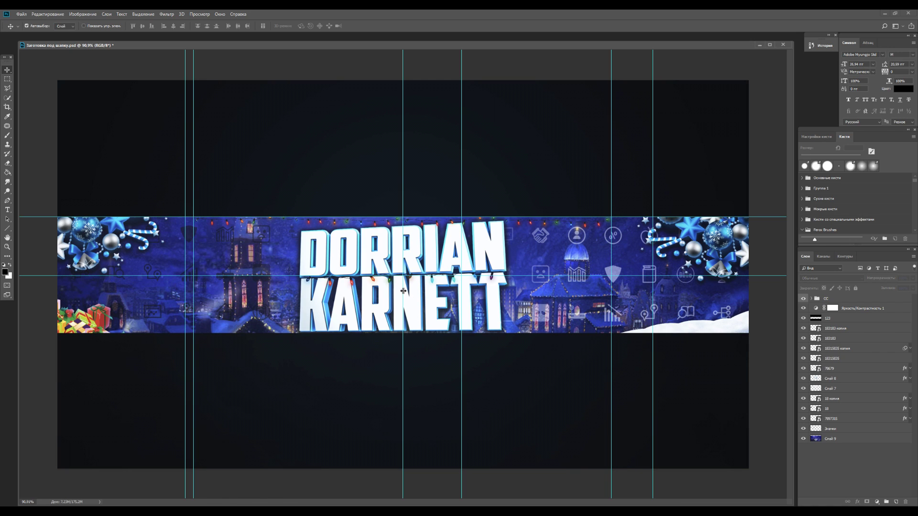
pyautogui.click(813, 378)
pyautogui.click(803, 378)
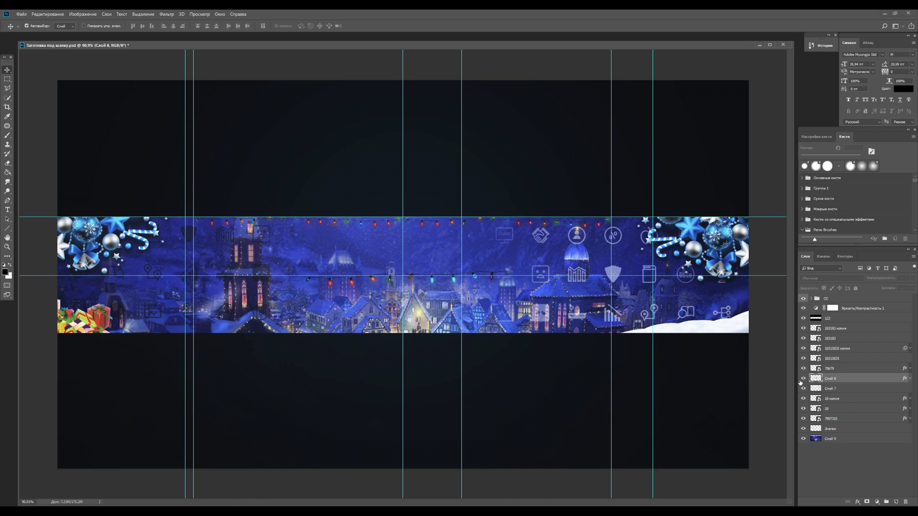
pyautogui.click(803, 379)
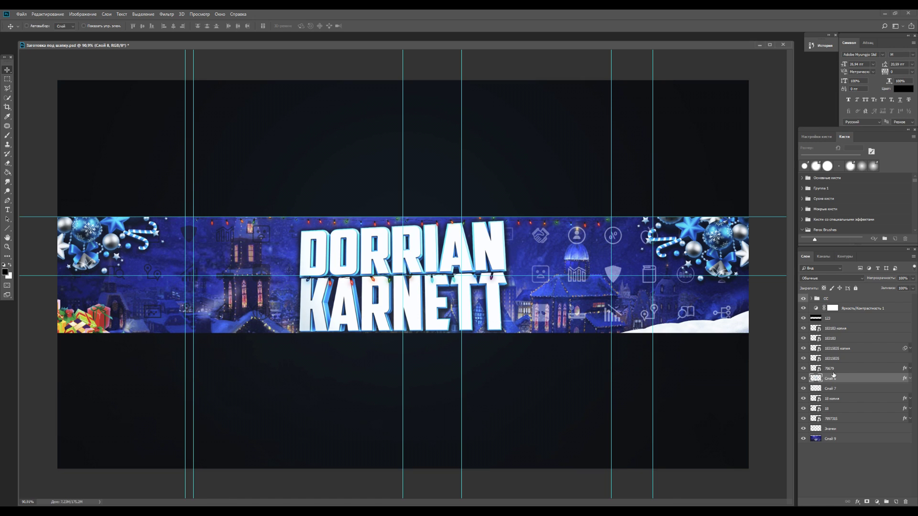
pyautogui.hotkey('ctrl', 'u')
pyautogui.moveTo(671, 387); pyautogui.dragTo(624, 389)
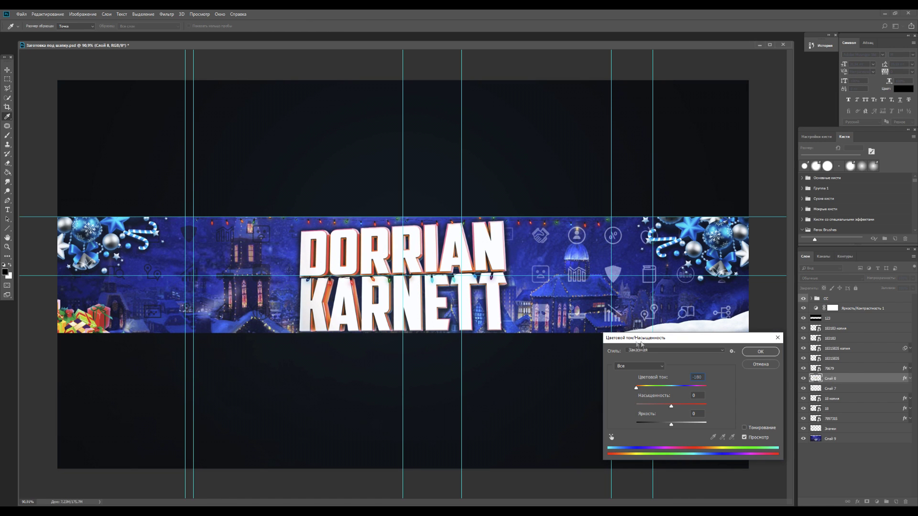
pyautogui.moveTo(652, 338); pyautogui.dragTo(604, 290)
pyautogui.moveTo(647, 340); pyautogui.dragTo(658, 340)
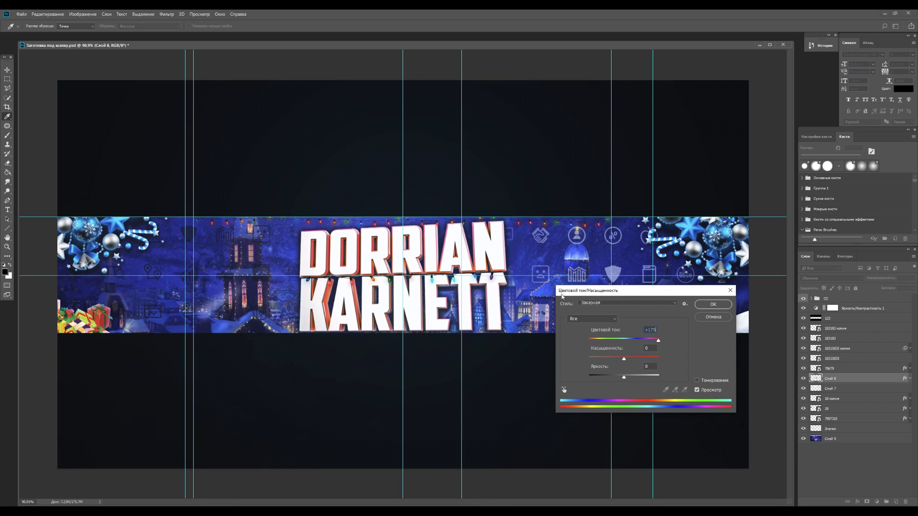
pyautogui.moveTo(654, 339); pyautogui.dragTo(648, 339)
pyautogui.press('Return')
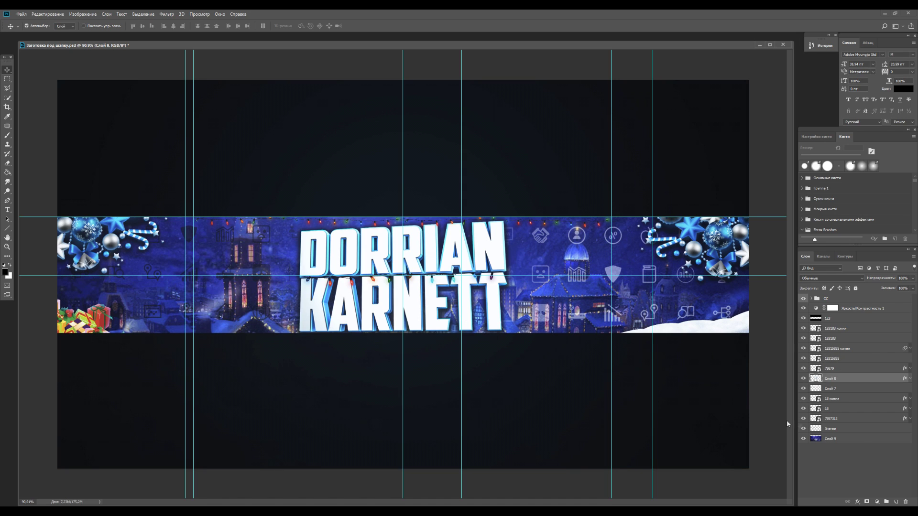
pyautogui.click(831, 439)
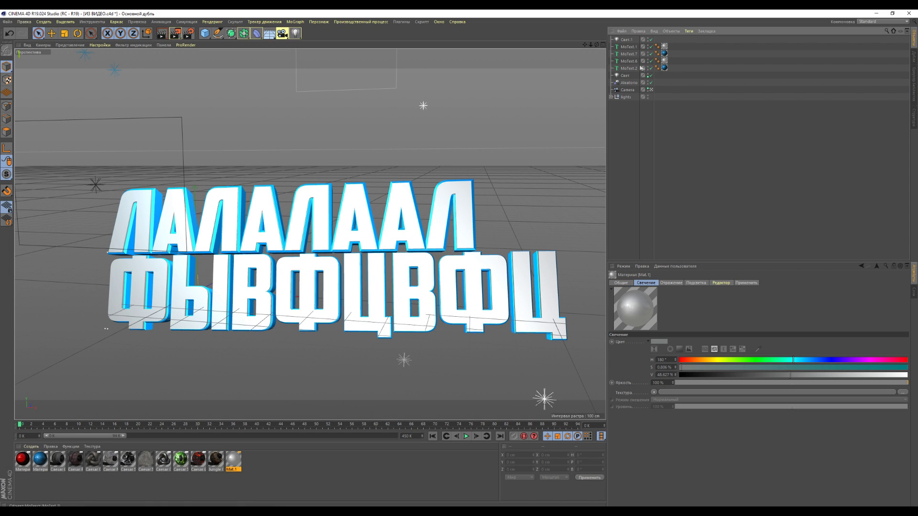
# Delete the second 3D text line and replace the remaining text with DK
pyautogui.press('Delete')
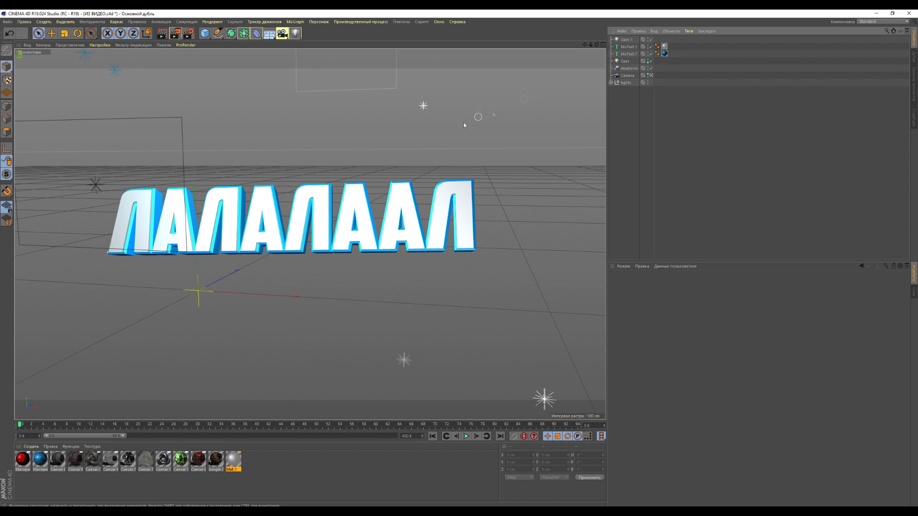
pyautogui.scroll(2, 130, 241)
pyautogui.click(133, 231)
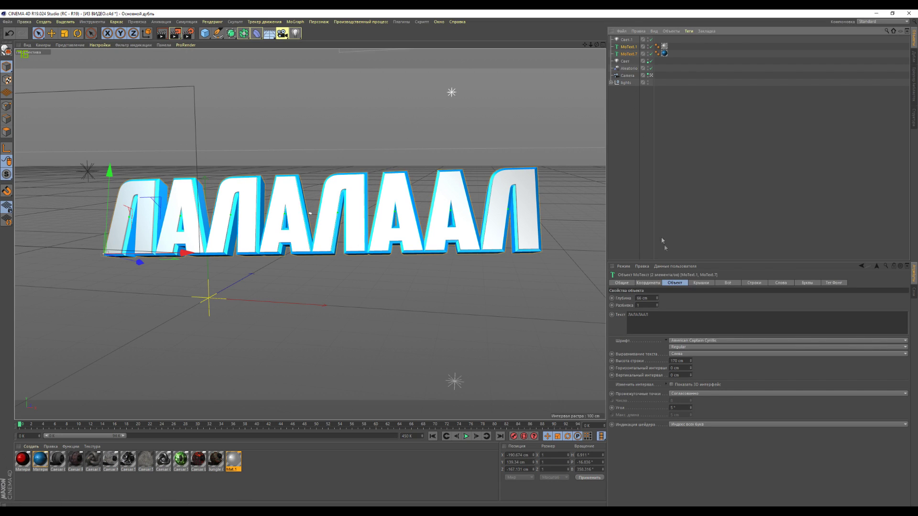
pyautogui.click(662, 324)
pyautogui.hotkey('ctrl', 'a')
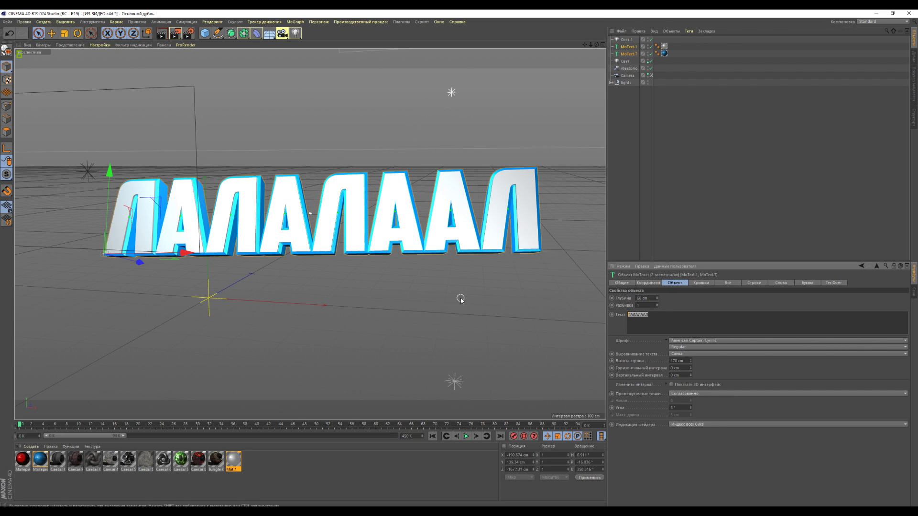
pyautogui.write('М')
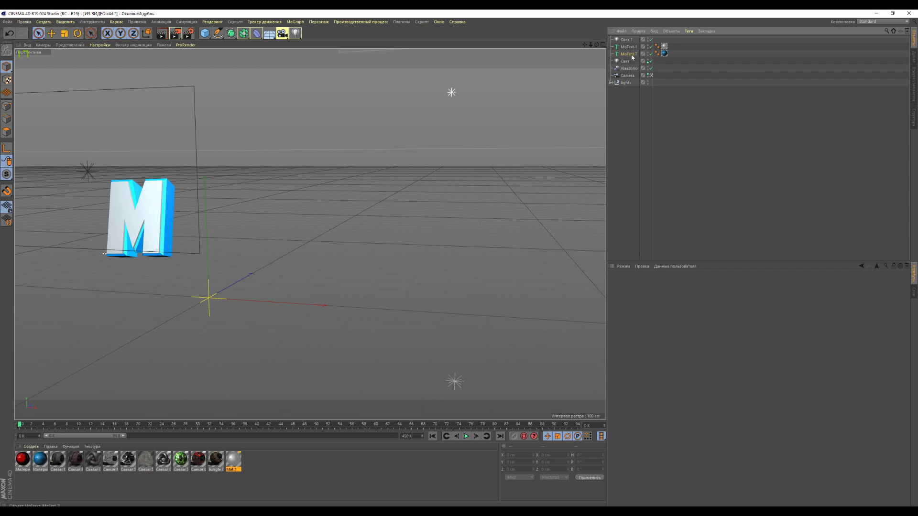
pyautogui.press('BackSpace')
pyautogui.write('ОК')
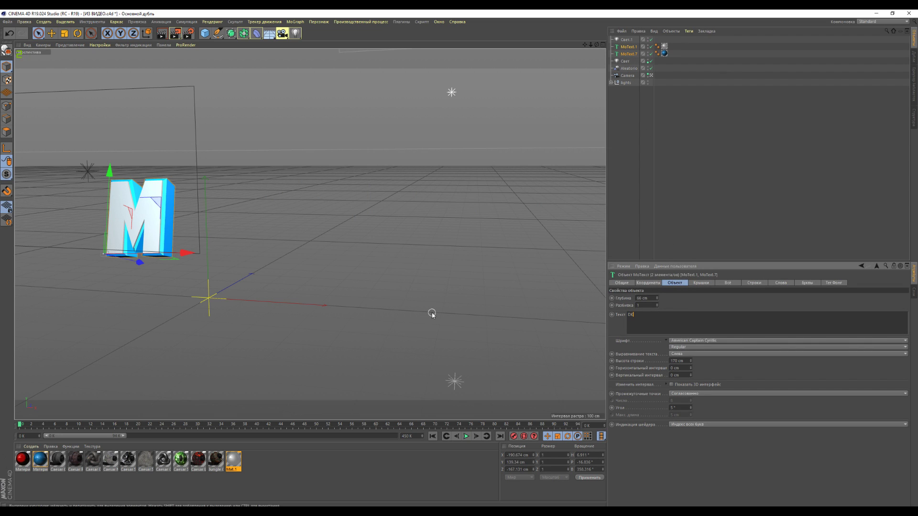
# Turn the view to face DK head-on and shift the DK render right in the banner
pyautogui.click(676, 167)
pyautogui.scroll(3, 544, 211)
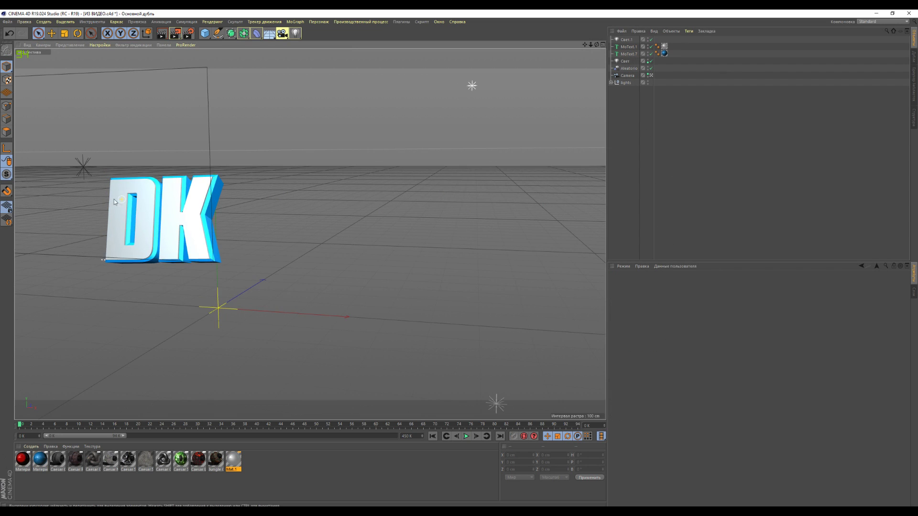
pyautogui.moveTo(544, 210); pyautogui.dragTo(332, 206)
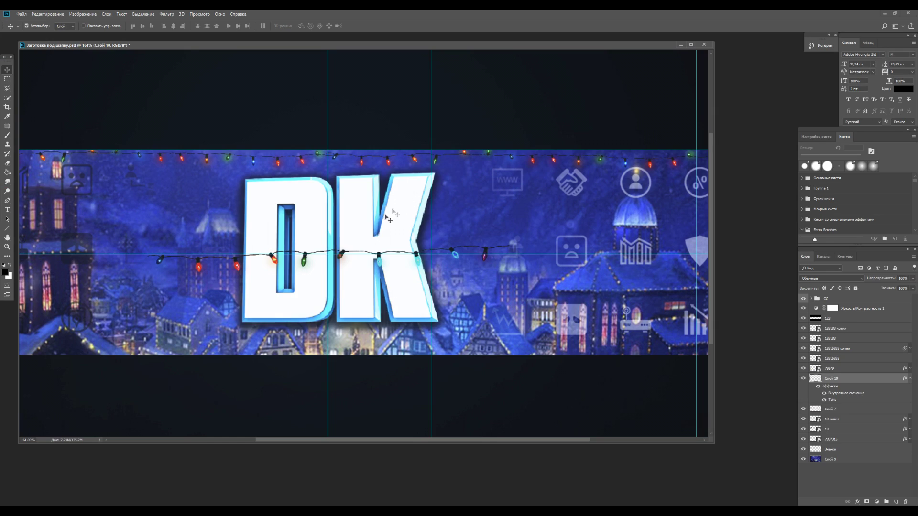
pyautogui.moveTo(383, 227); pyautogui.dragTo(415, 231)
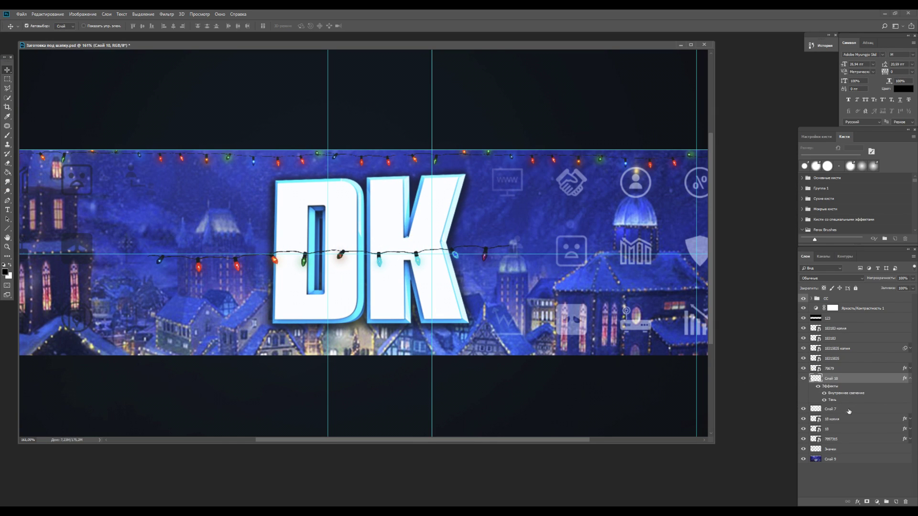
# Remove the garland copy crossing DK and crop the canvas to a square around the letters
pyautogui.hotkey('ctrl', 'z')
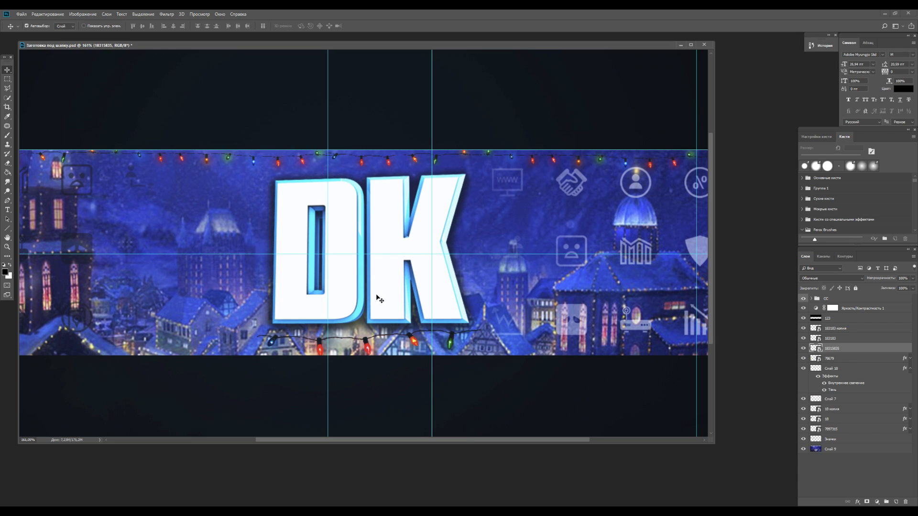
pyautogui.click(6, 108)
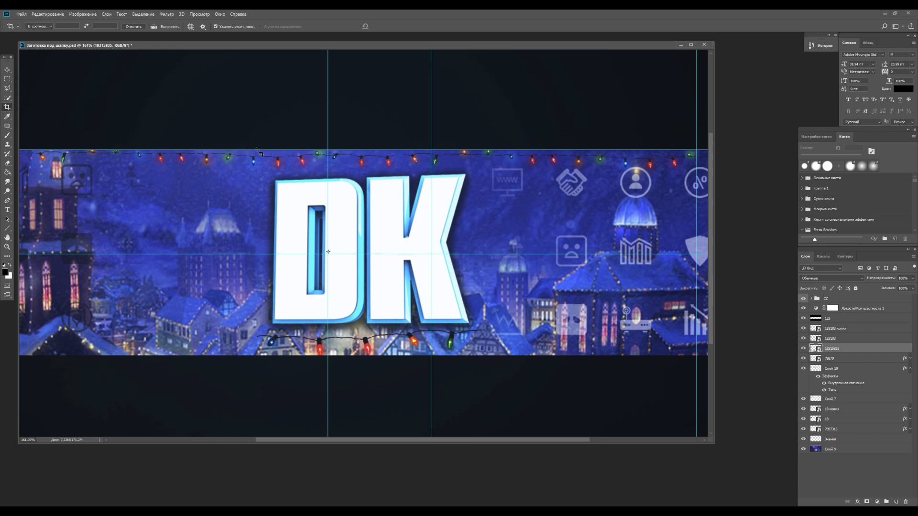
pyautogui.moveTo(260, 151); pyautogui.dragTo(472, 355)
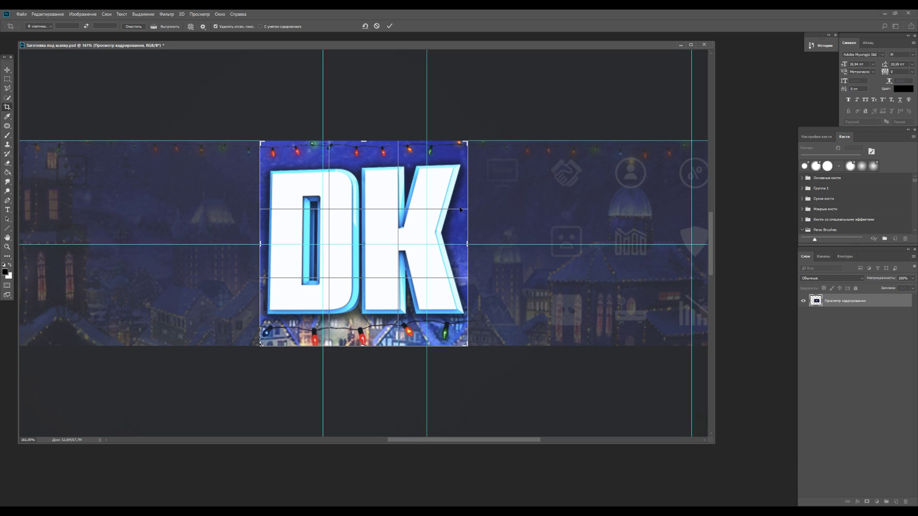
pyautogui.press('Return')
pyautogui.scroll(-5, 435, 213)
pyautogui.scroll(-3, 432, 213)
pyautogui.scroll(6, 426, 217)
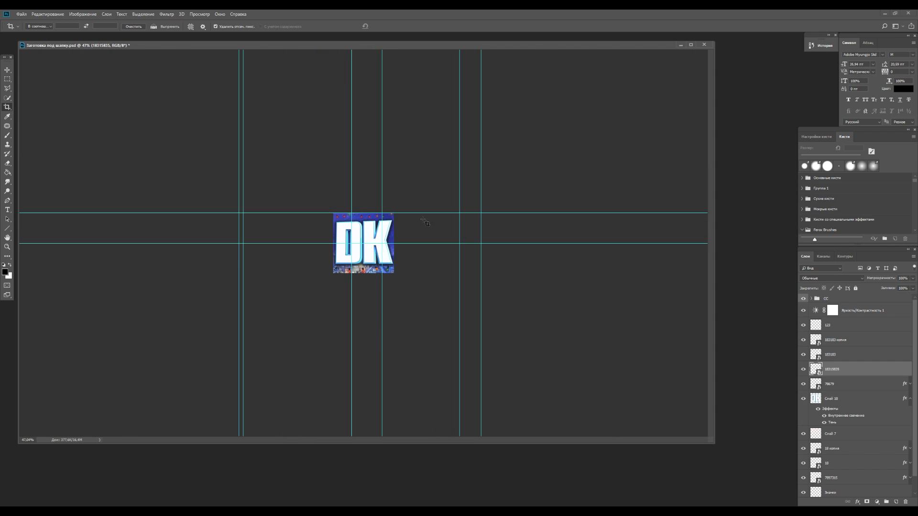
pyautogui.scroll(4, 425, 222)
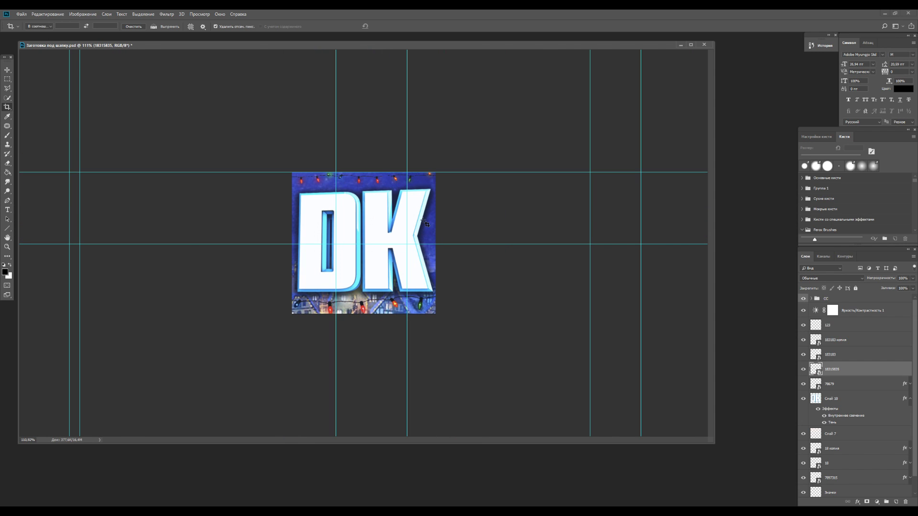